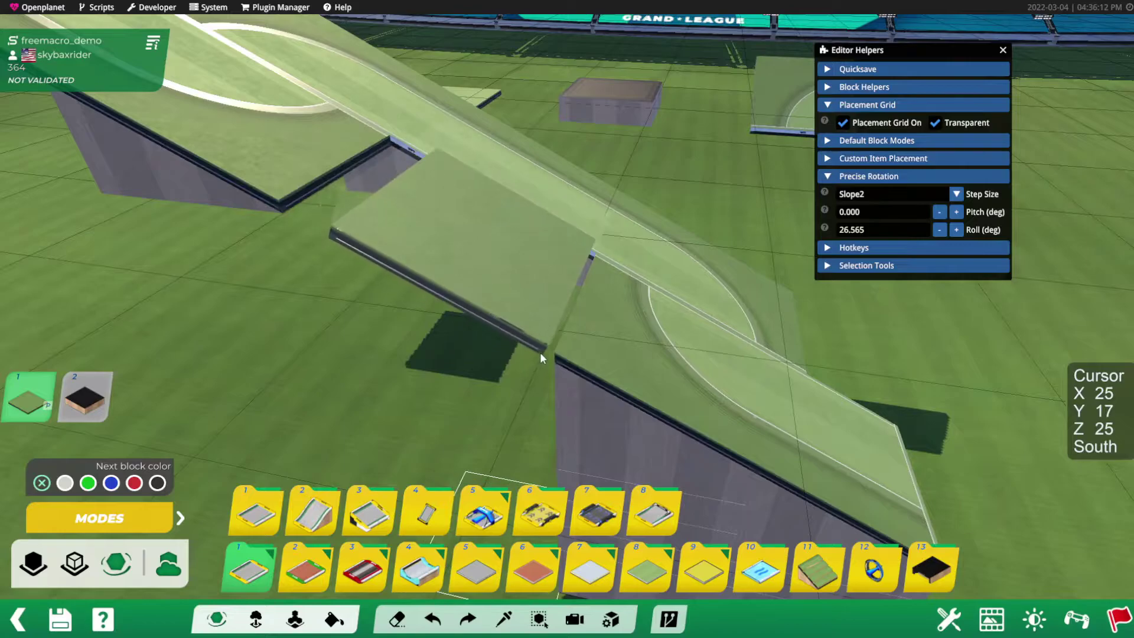
Step: Try to line up a free-mode grass platform, rolled 26.565°, with the upper edge of the curved grass slope
left_click(552, 329)
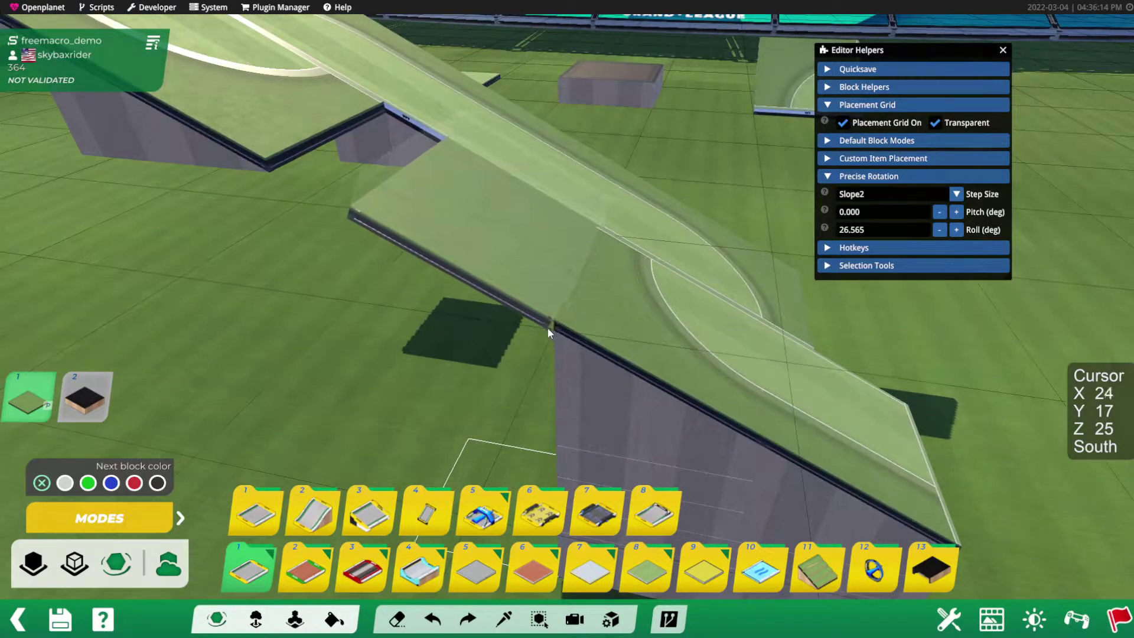
right_click_drag(547, 328, 658, 270)
left_click_drag(657, 270, 488, 282)
mouse_move(488, 282)
right_mouse_down()
mouse_move(460, 332)
mouse_move(458, 316)
mouse_move(409, 300)
mouse_move(423, 314)
right_mouse_up()
Step: Try placing the grass platform with 0° roll against the upper corner of the slope, and undo the placement
key("x")
left_click(455, 306)
right_click(423, 314)
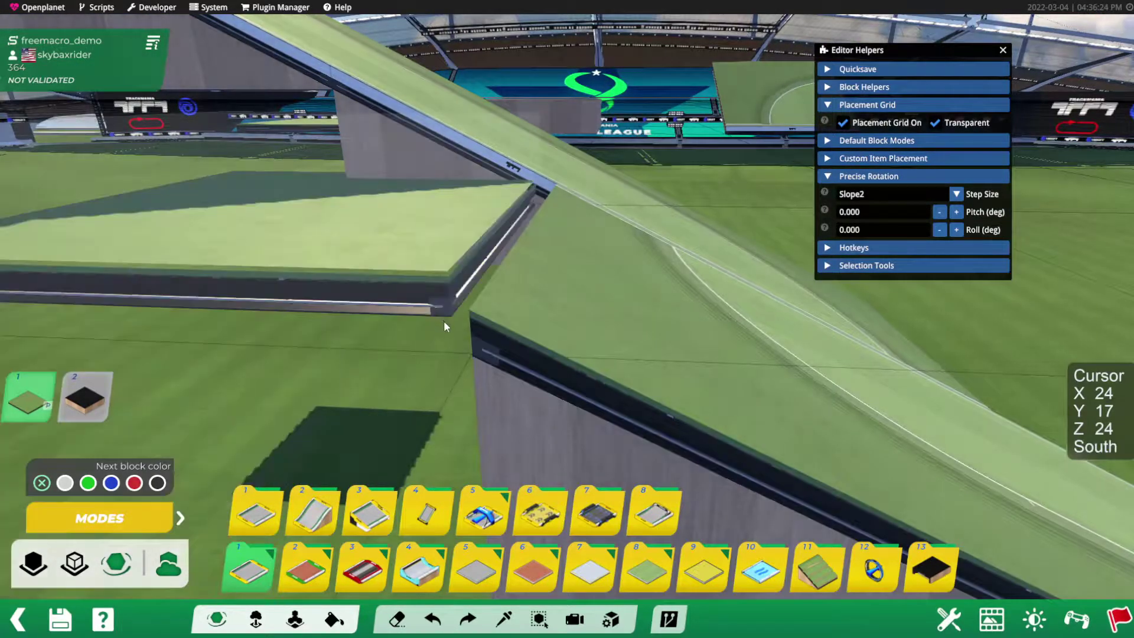
left_click(469, 352)
key("ctrl+z")
right_click_drag(469, 350, 462, 305)
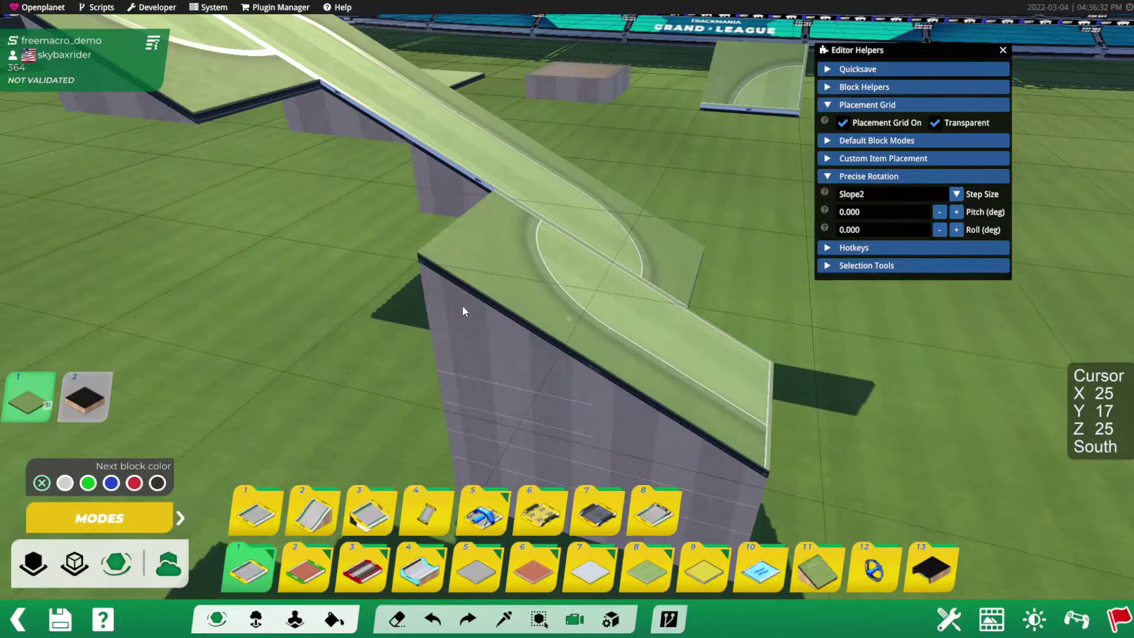
Step: Copy the curved grass slope block and place it in block mode, facing East, in the open area beside the ramp
right_click_drag(505, 243, 467, 267)
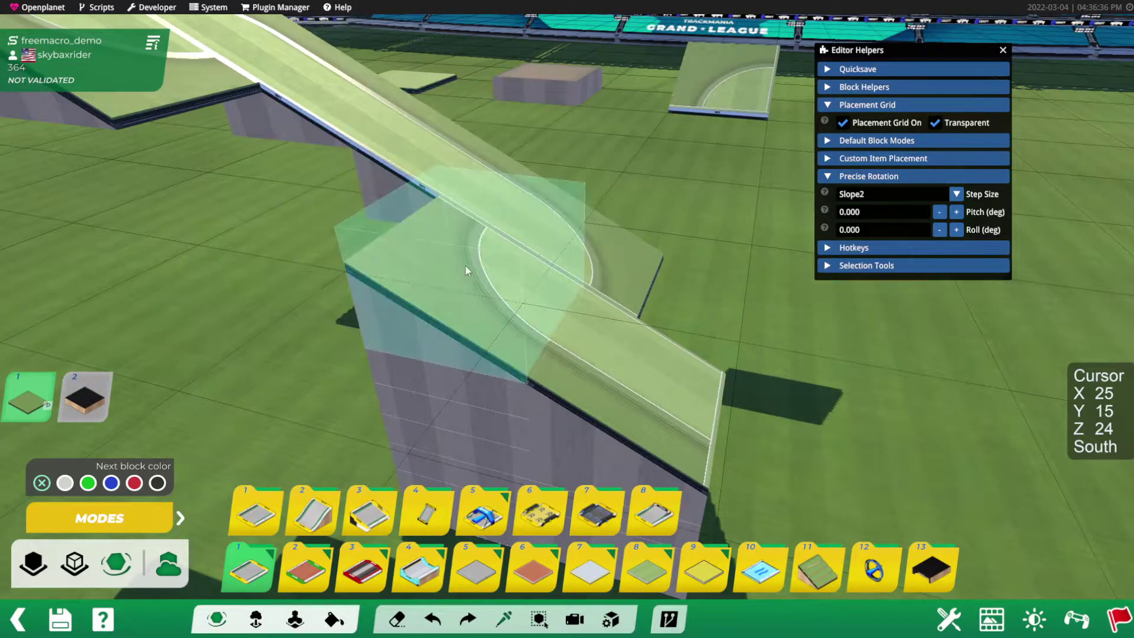
right_click_drag(469, 285, 675, 59)
left_click(819, 567)
left_click(33, 563)
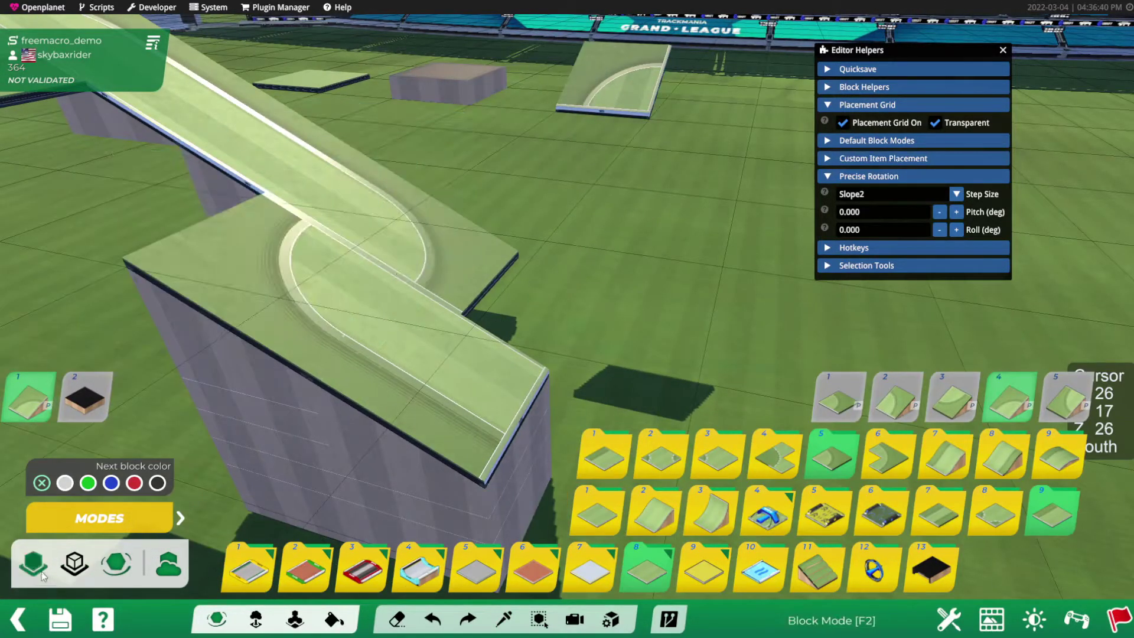
right_click_drag(538, 198, 530, 159)
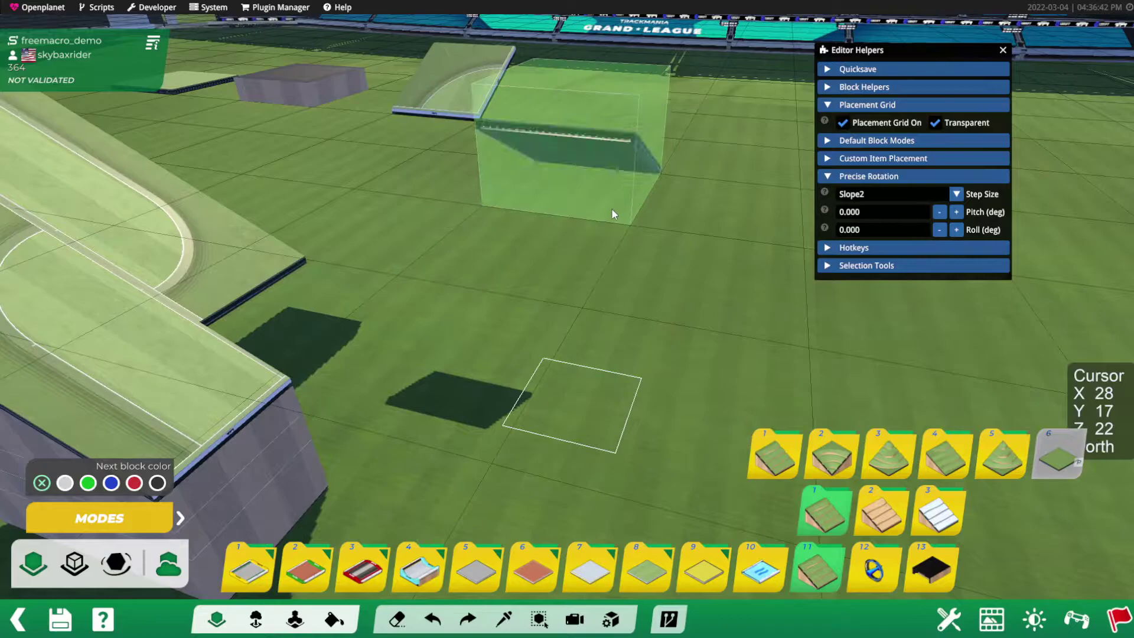
right_click_drag(533, 256, 589, 260)
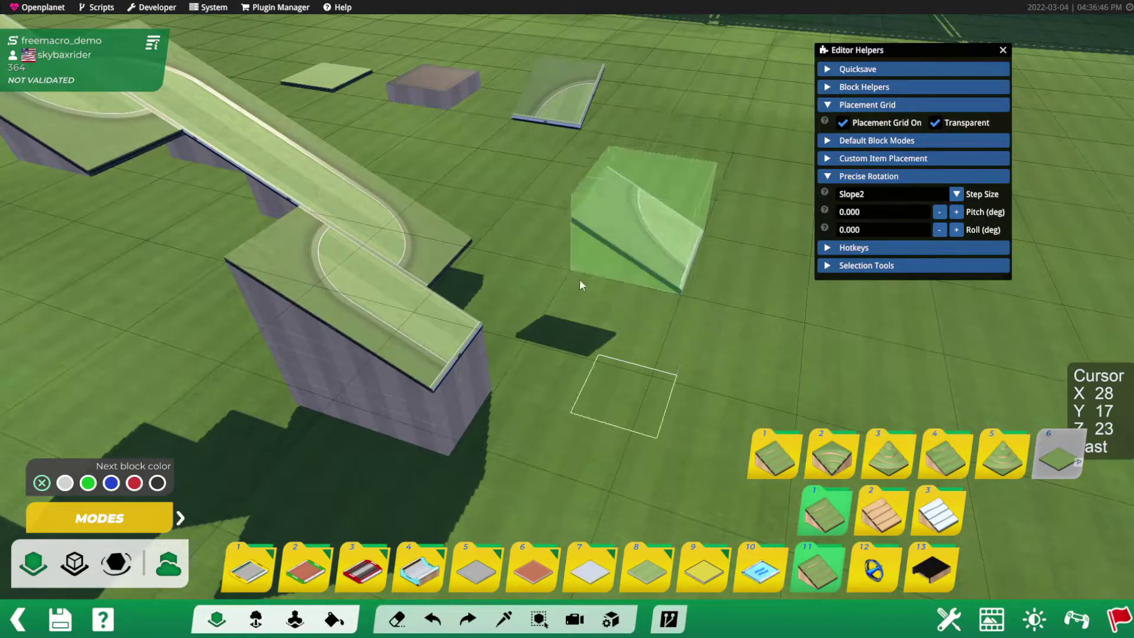
left_click(659, 196)
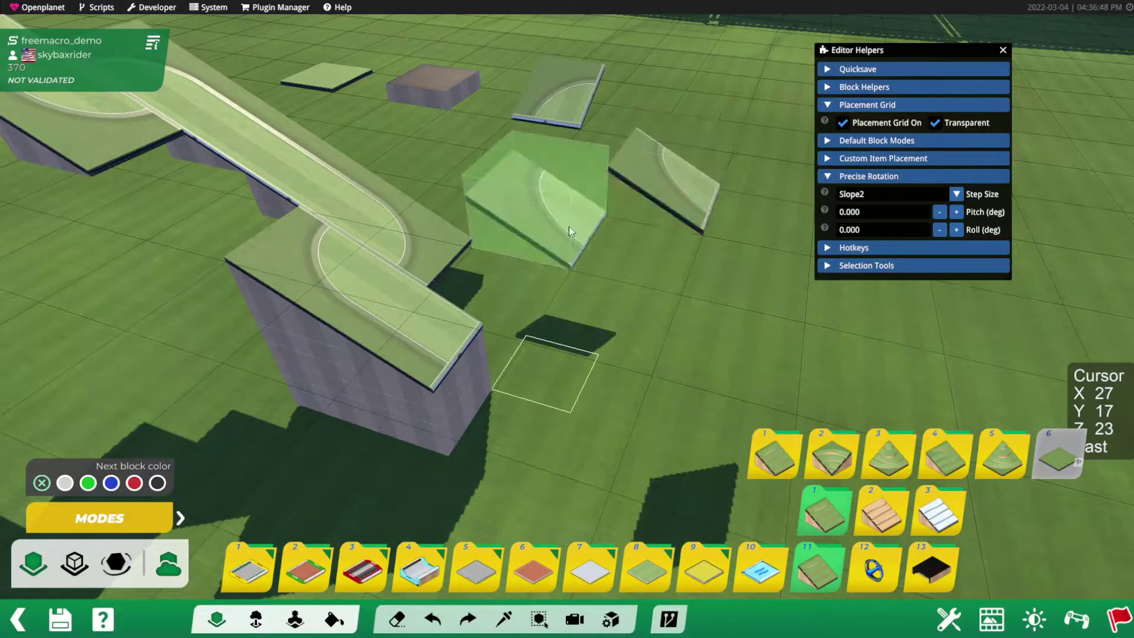
Step: Place the black-topped platform in free mode, pitched 26.565°, against the underside of the spare curved slope and undo the extra placement
middle_click(437, 83)
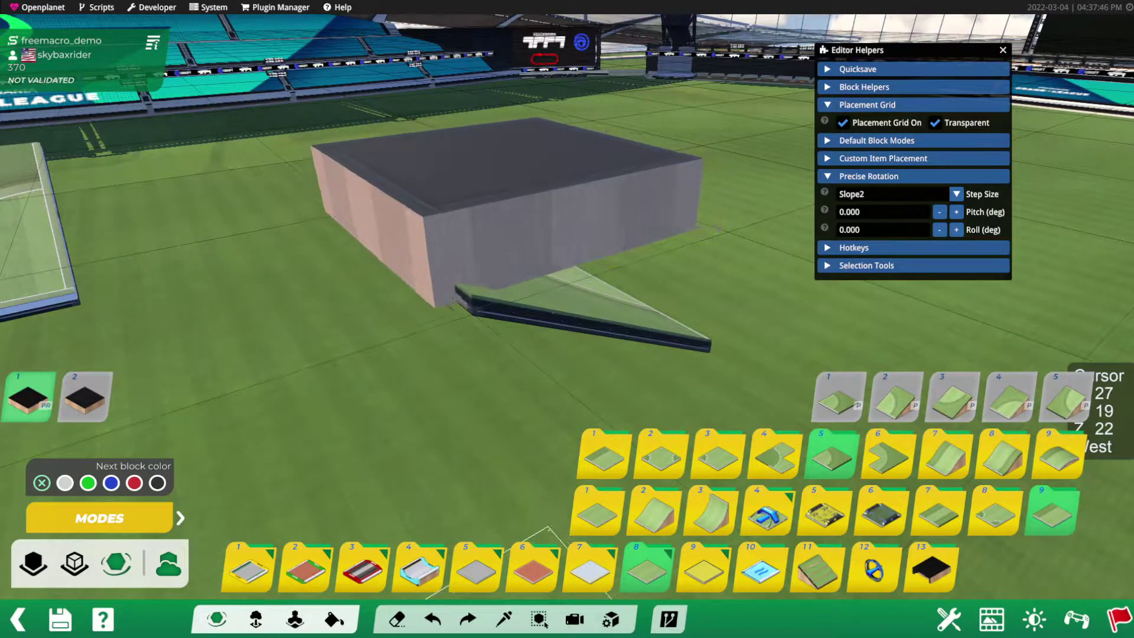
key("x")
mouse_move(452, 296)
left_mouse_down("alt")
mouse_move(303, 262)
mouse_move(379, 272)
mouse_move(374, 258)
mouse_move(459, 324)
left_mouse_up("alt")
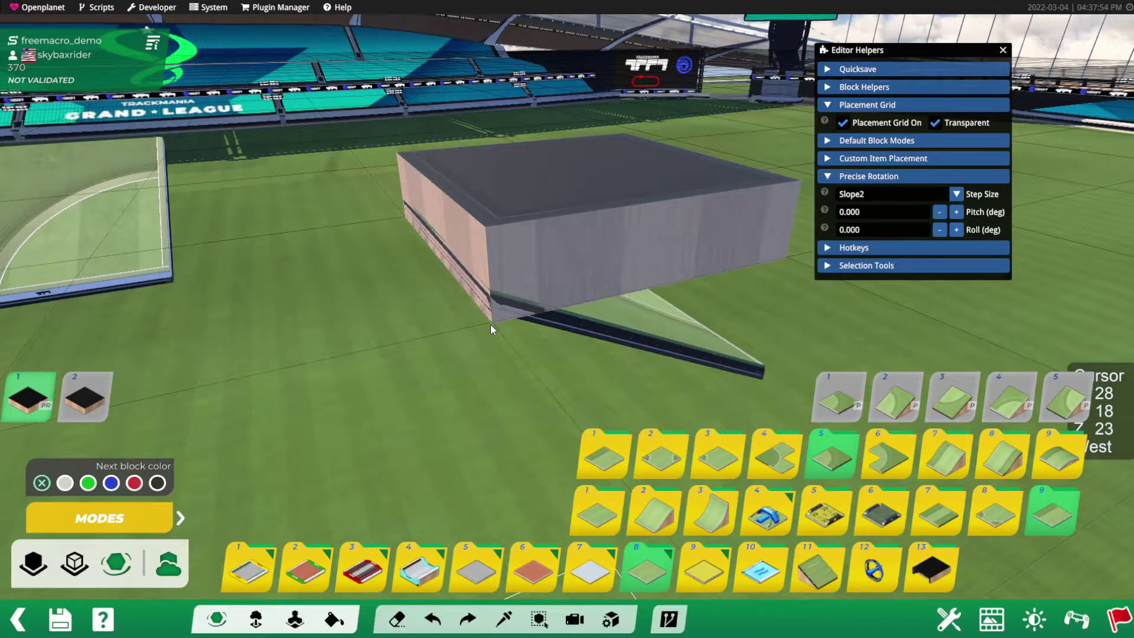
left_click(957, 211)
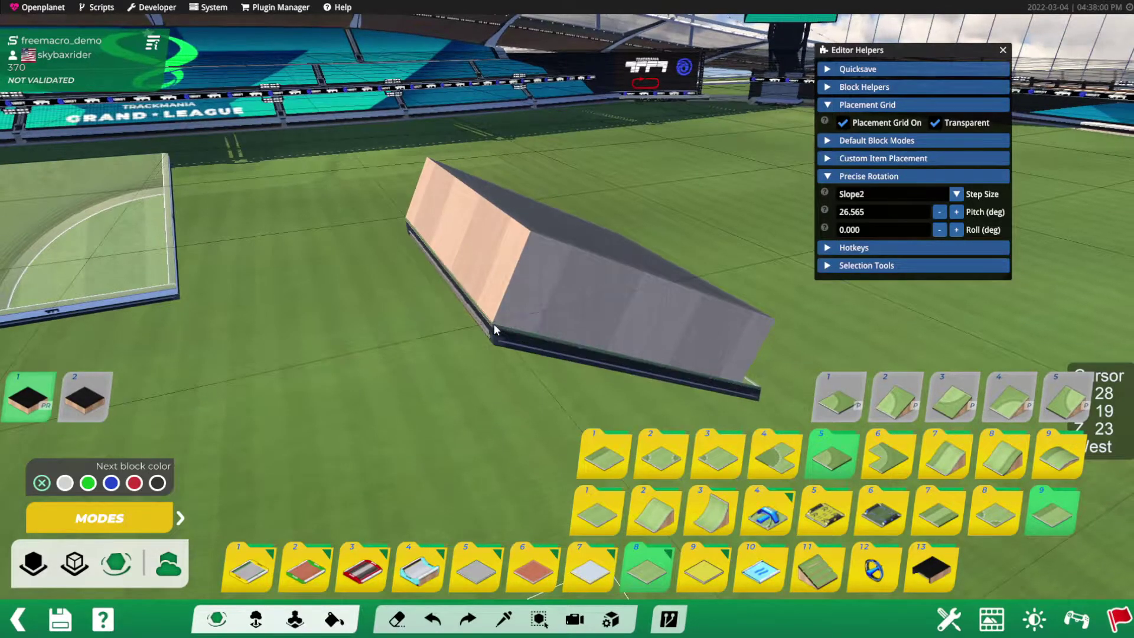
right_click_drag(494, 323, 417, 274)
scroll(534, 325, "up", 5)
scroll(477, 226, "down", 5)
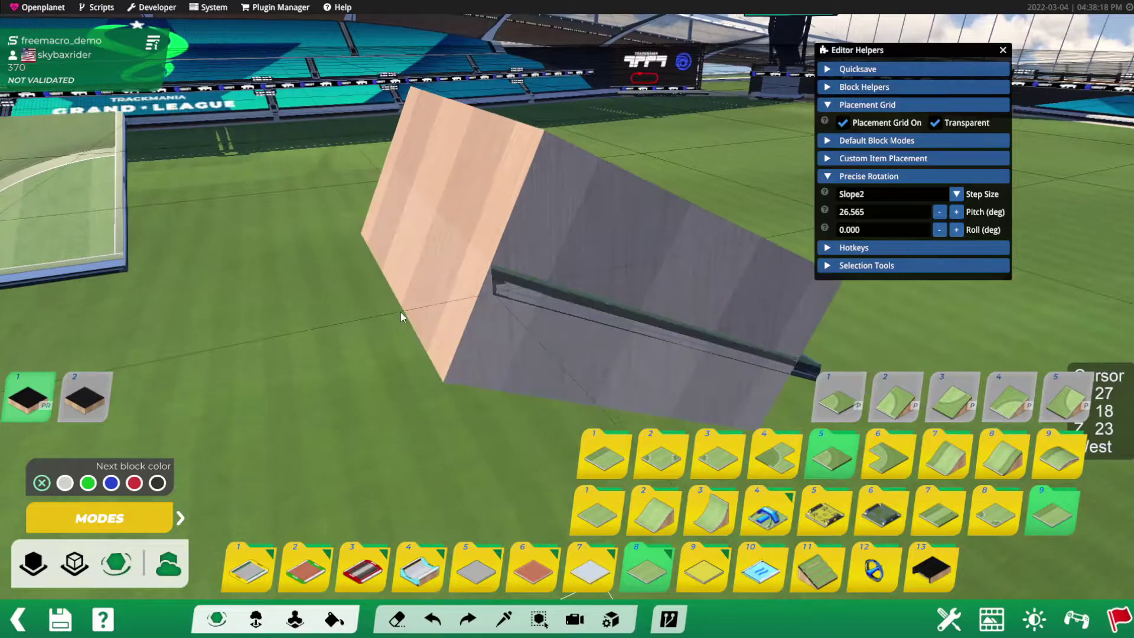
left_click(411, 326)
key("ctrl+z")
Step: Select the grid cells containing the spare curved slope and its tilted platform with the copy selection tool
right_click_drag(573, 184, 483, 243)
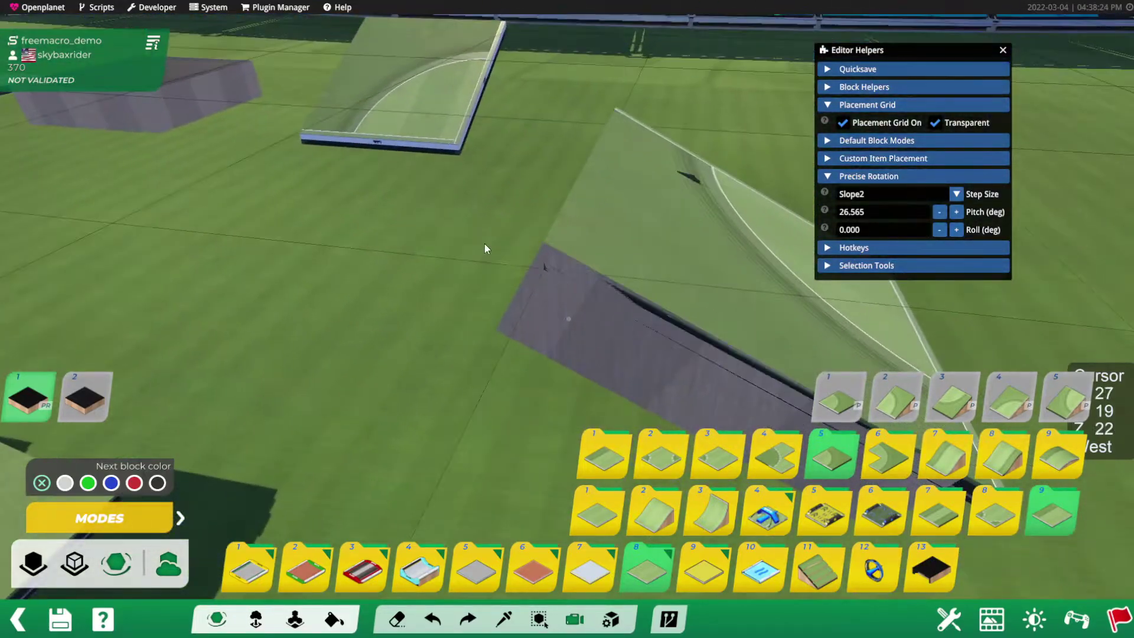
scroll(515, 270, "down", 2)
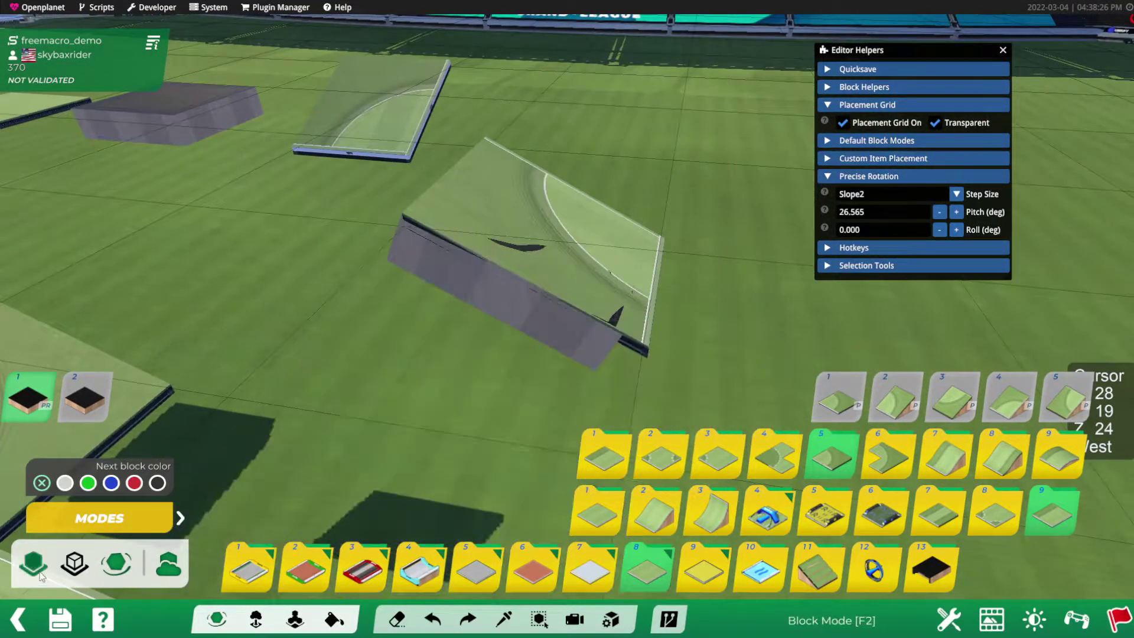
left_click(33, 564)
left_click(536, 623)
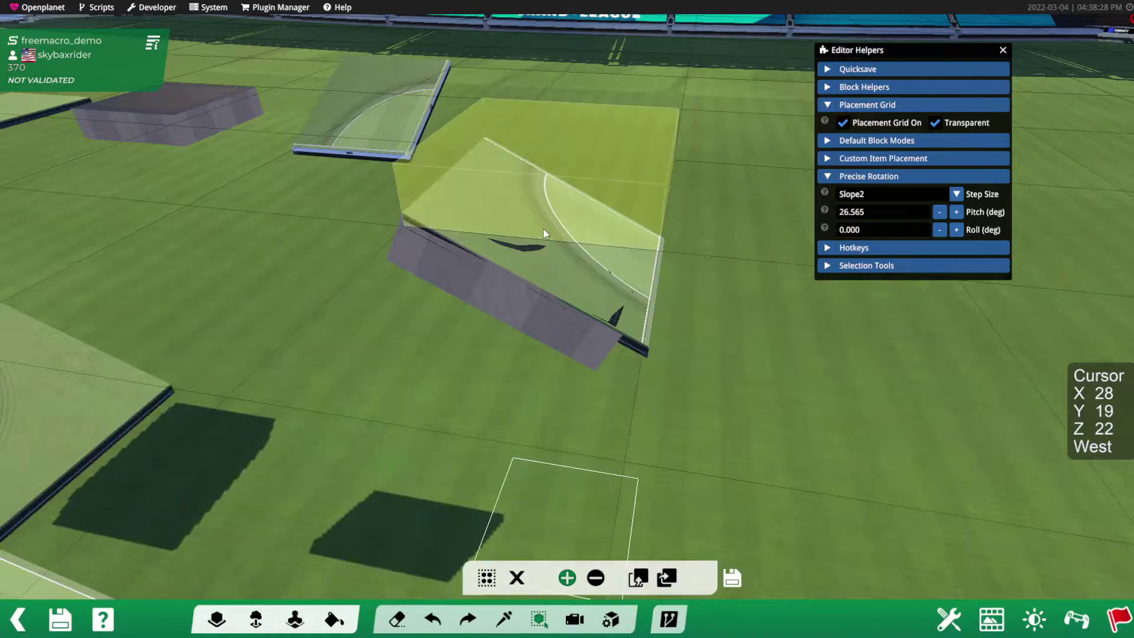
scroll(544, 232, "up", 3)
left_click(544, 233)
scroll(544, 230, "up", 3)
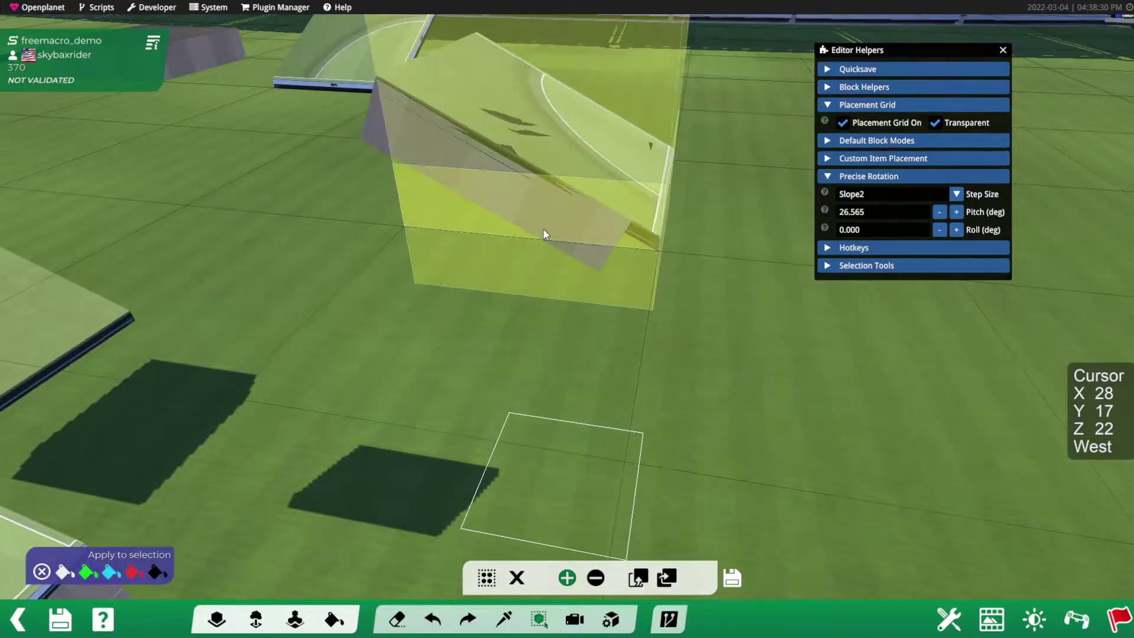
left_click_drag(544, 230, 399, 215)
scroll(401, 215, "down", 2)
left_click_drag(467, 193, 495, 225, "alt")
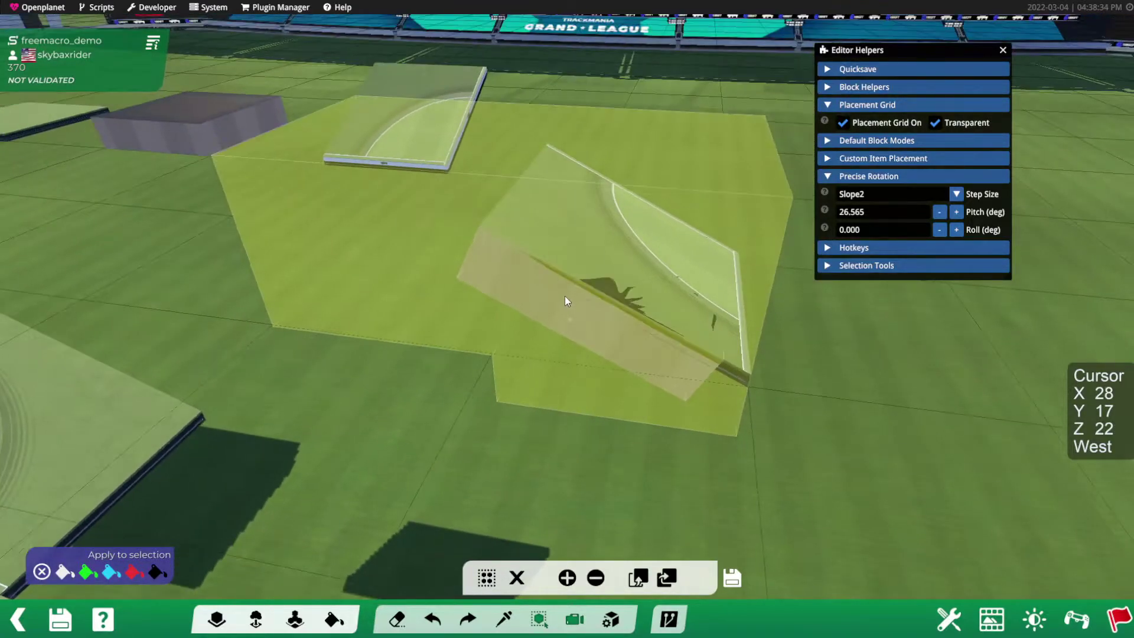
Step: Save the selection as a macroblock in Folder05, overwriting TempAnchor01.Macroblock.Gbx, and clear the selection
left_click(732, 578)
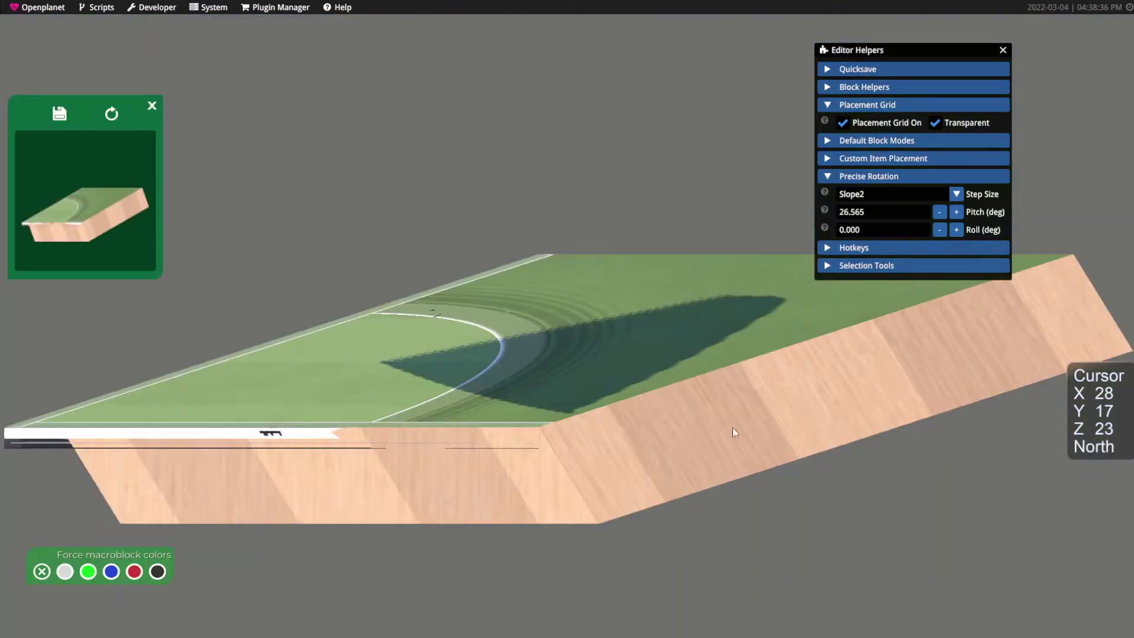
left_click(59, 114)
left_click(522, 161)
left_click(477, 247)
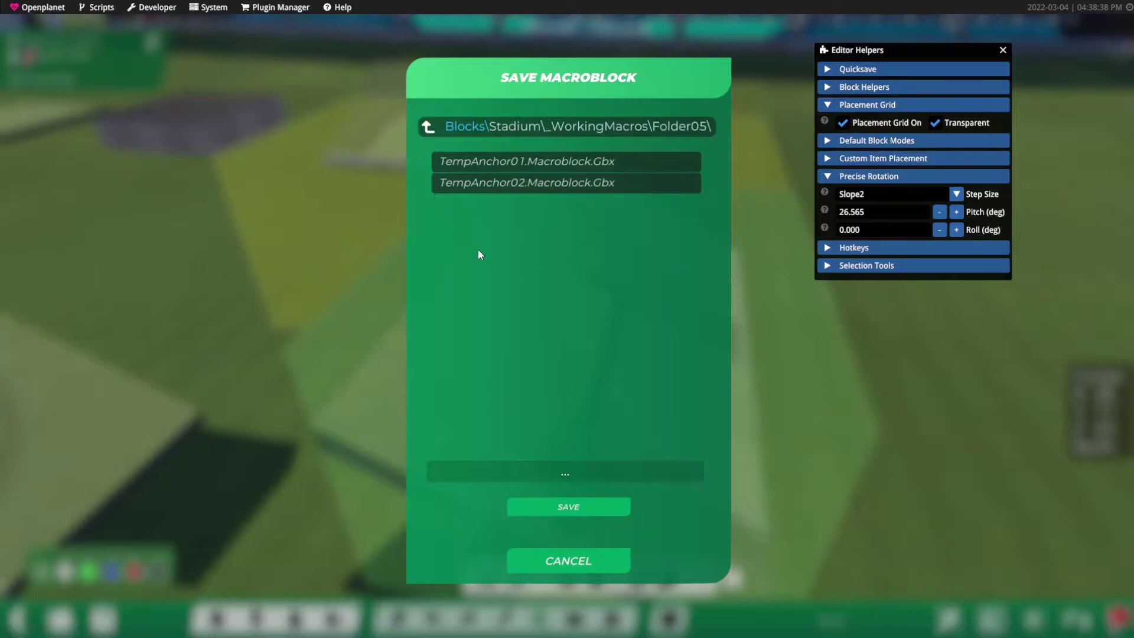
left_click(494, 165)
left_click(584, 507)
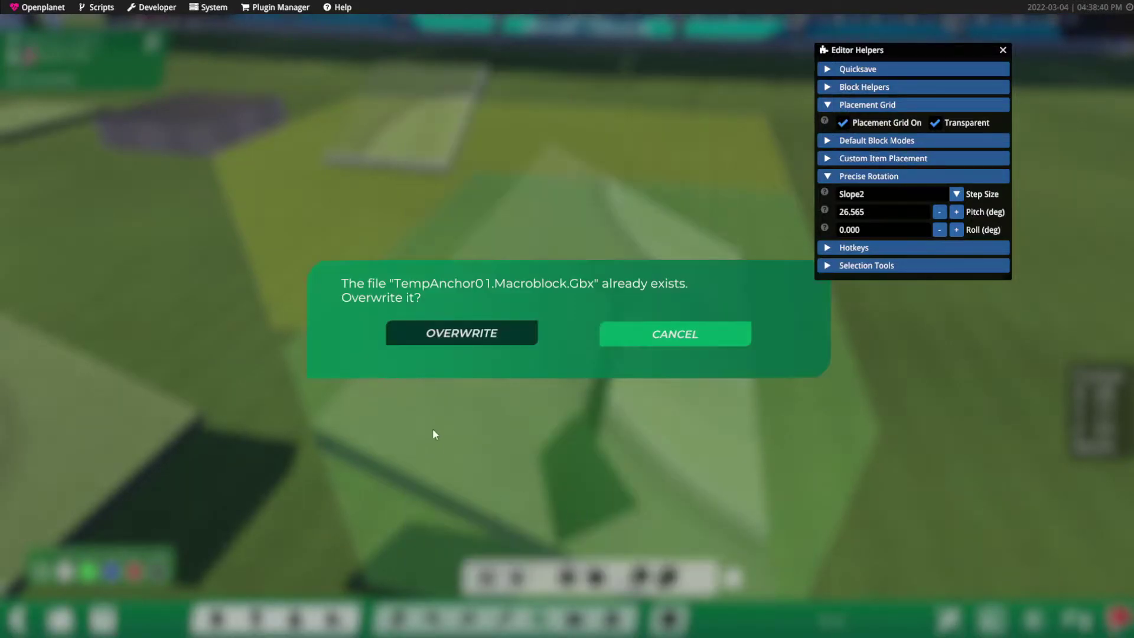
left_click(490, 335)
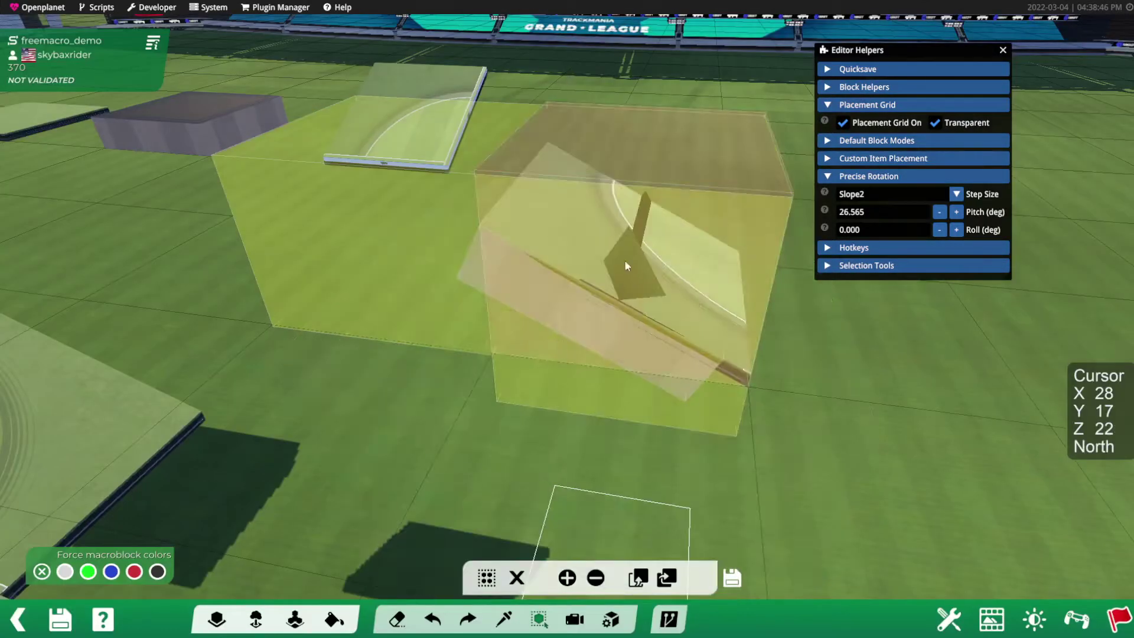
left_click(517, 578)
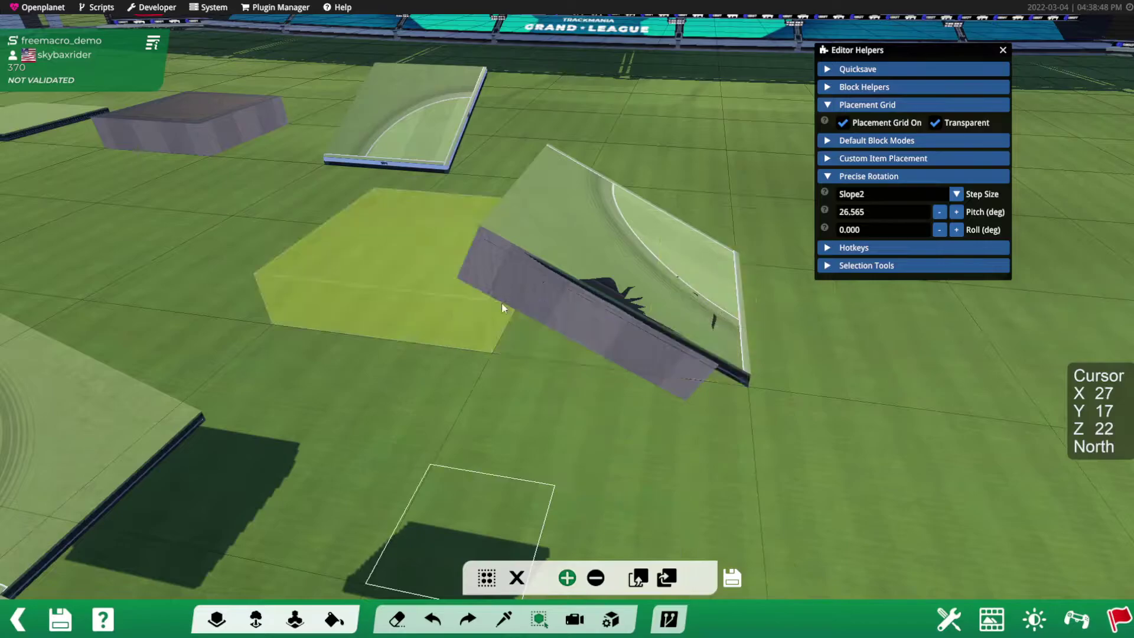
Step: Delete the original curved grass slope block at the lower end of the ramp
left_click(217, 619)
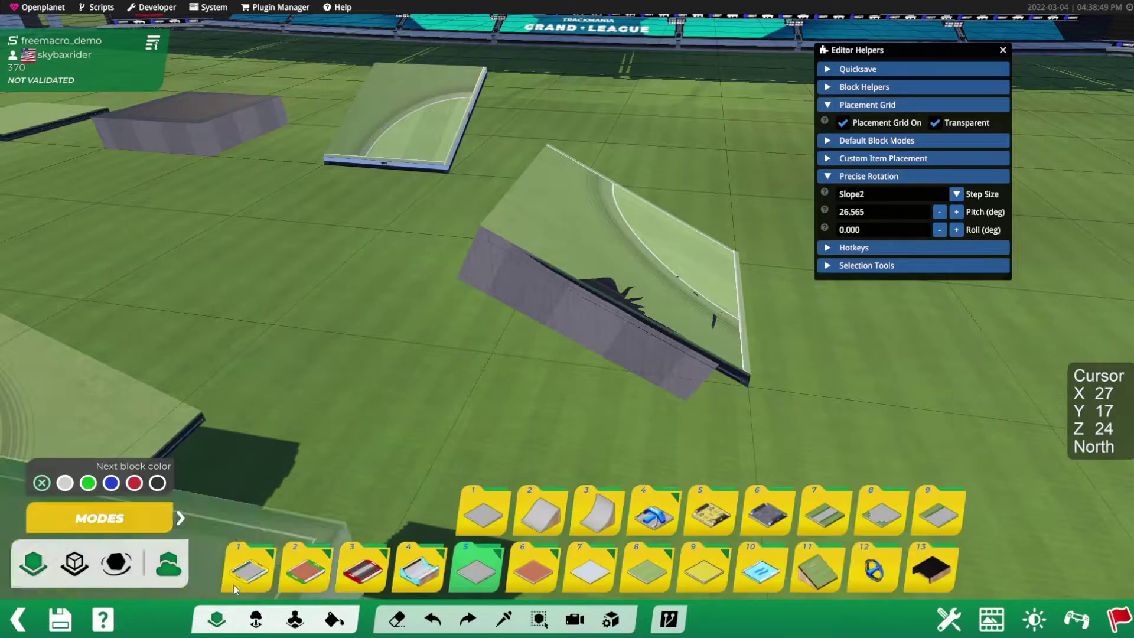
left_click(305, 620)
left_click_drag(315, 235, 443, 196, "alt")
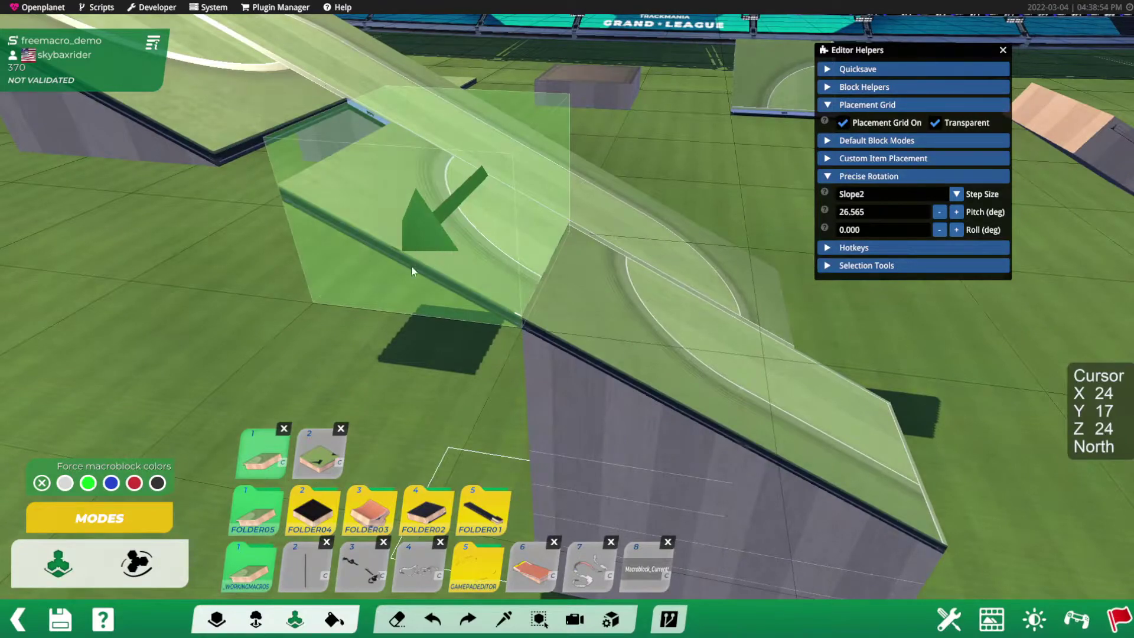
key("x")
left_click(606, 299)
left_click_drag(614, 306, 506, 274, "alt")
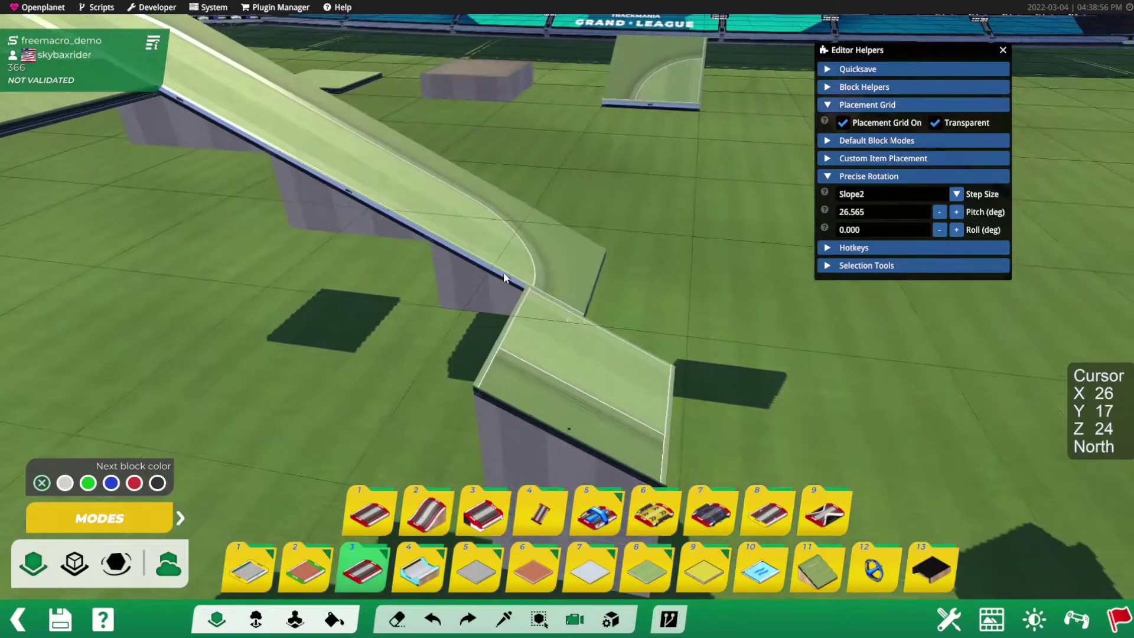
Step: Place the TempAnchor01 macroblock, facing North at X 25, Y 15, Z 24, in the gap left in the ramp
left_click(295, 620)
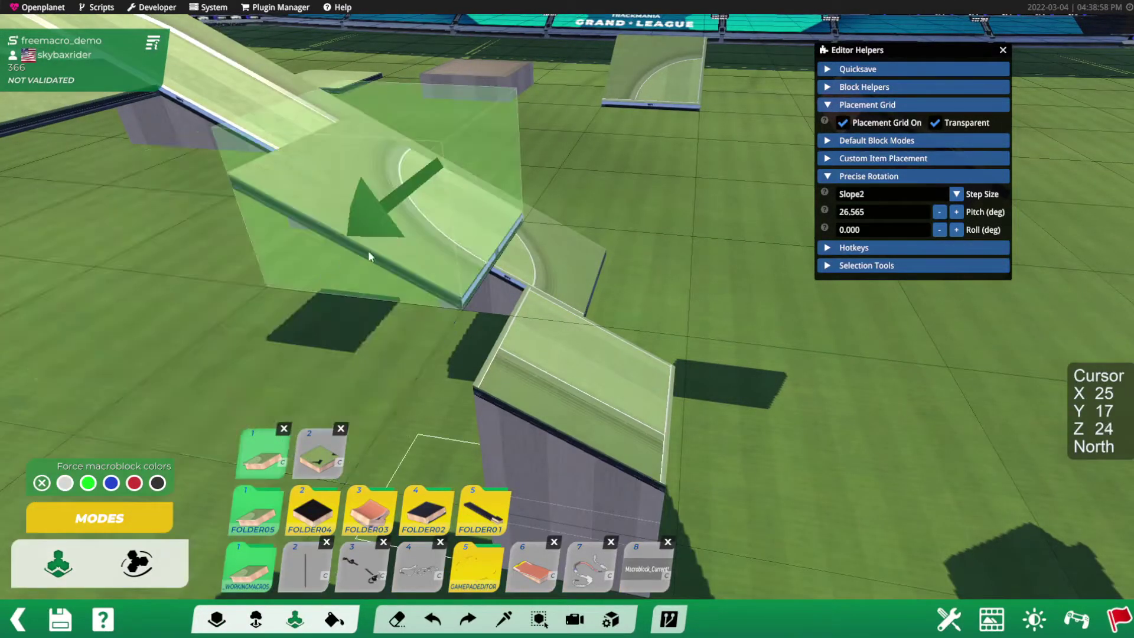
scroll(385, 243, "down", 1)
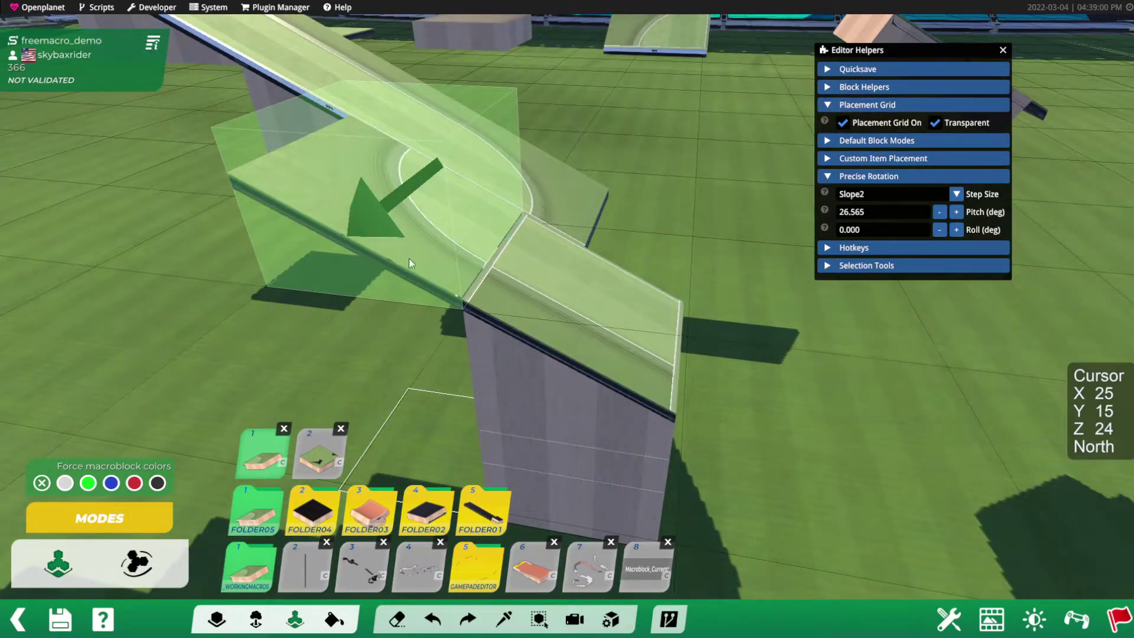
scroll(409, 260, "up", 1)
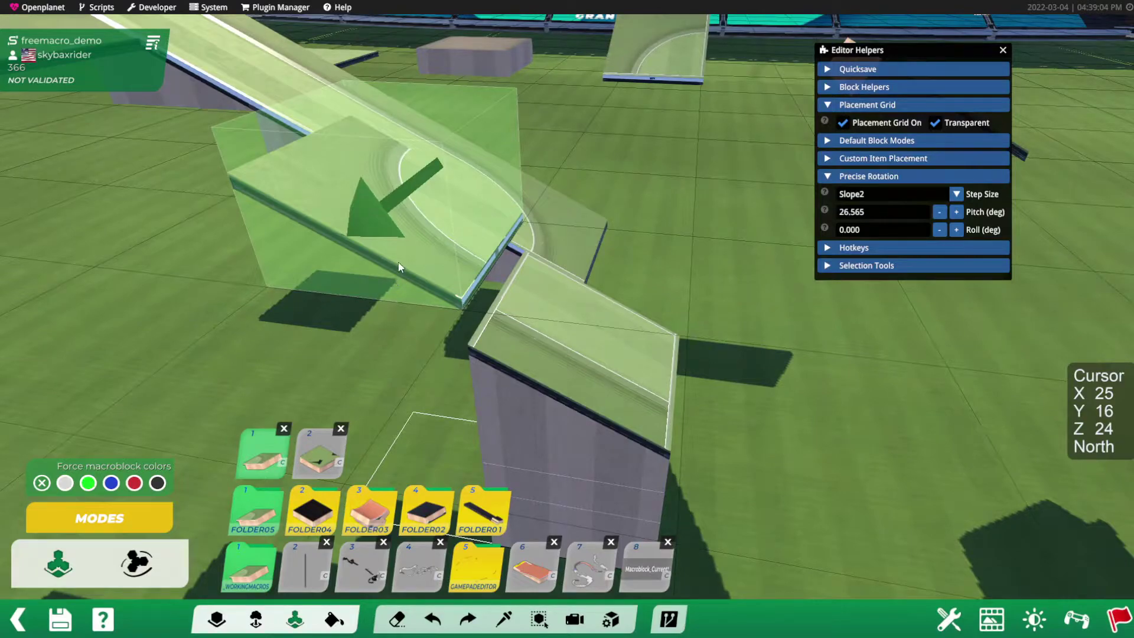
scroll(398, 267, "down", 1)
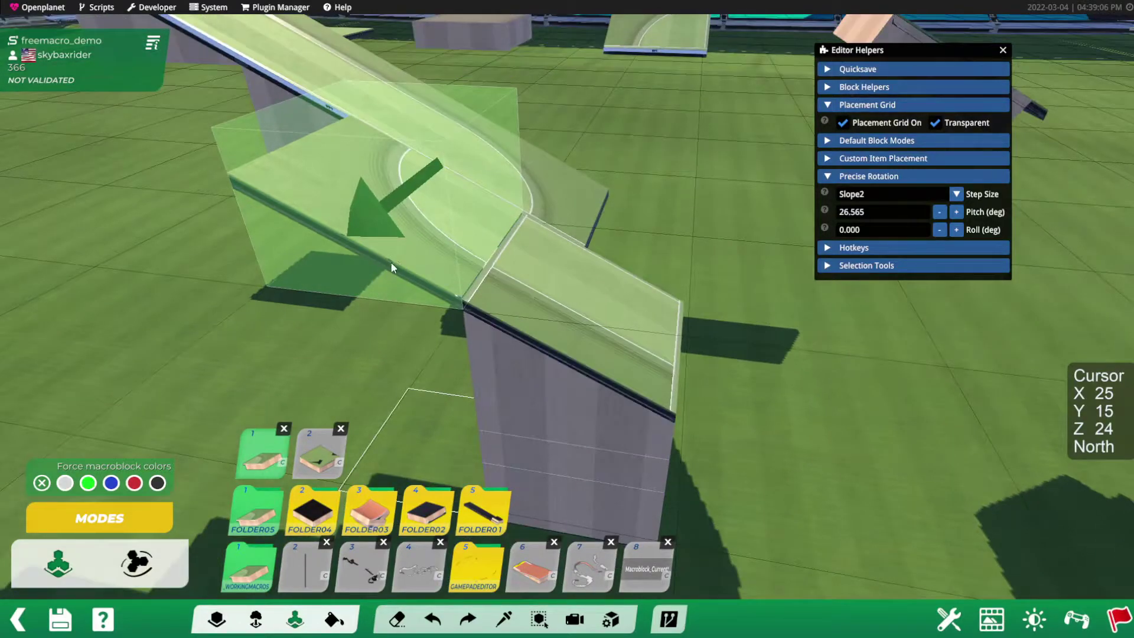
left_click(417, 242)
mouse_move(403, 242)
right_mouse_down()
mouse_move(247, 249)
mouse_move(411, 242)
right_mouse_up()
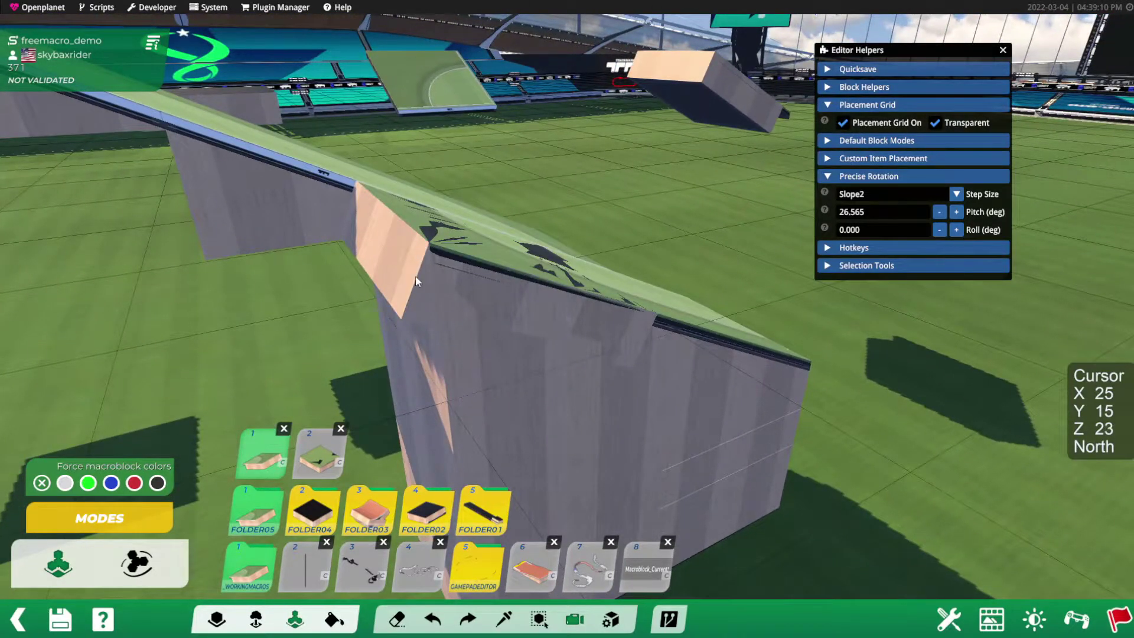
right_click_drag(536, 229, 467, 219)
Step: Delete the spare curved slope and its tilted platform from the open area beside the ramp
left_click(216, 619)
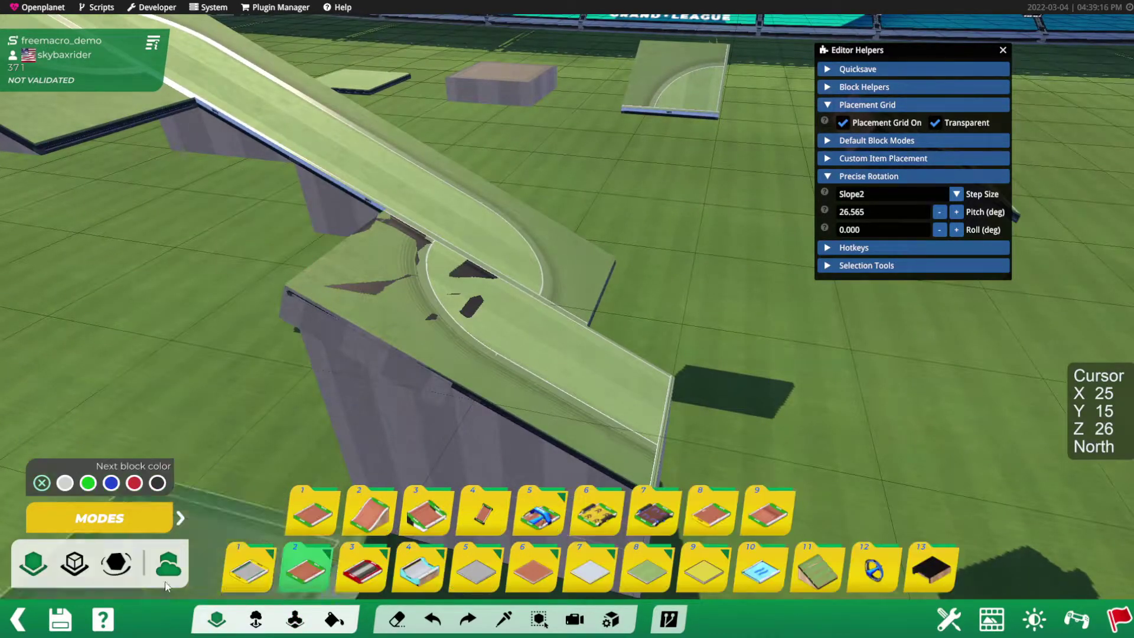
mouse_move(582, 171)
left_mouse_down("alt")
mouse_move(538, 141)
mouse_move(507, 190)
left_mouse_up("alt")
scroll(531, 224, "down", 2)
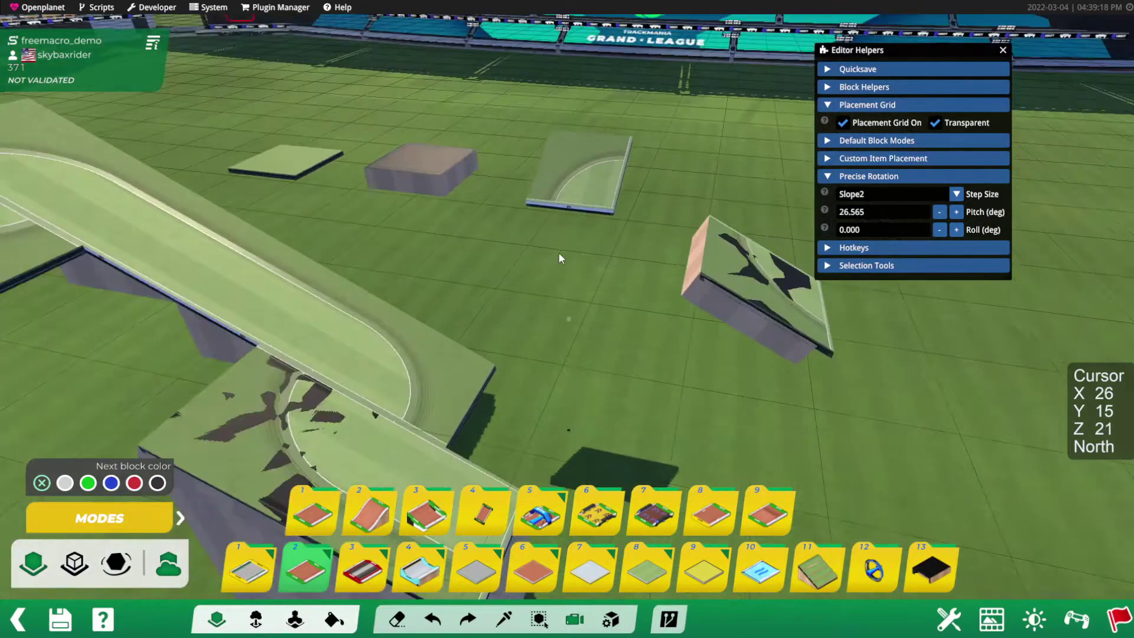
key("x")
left_click(664, 267)
key("x")
Step: Place a copy of the square platform block in the open area beside the ramp
left_click(410, 162, "ctrl")
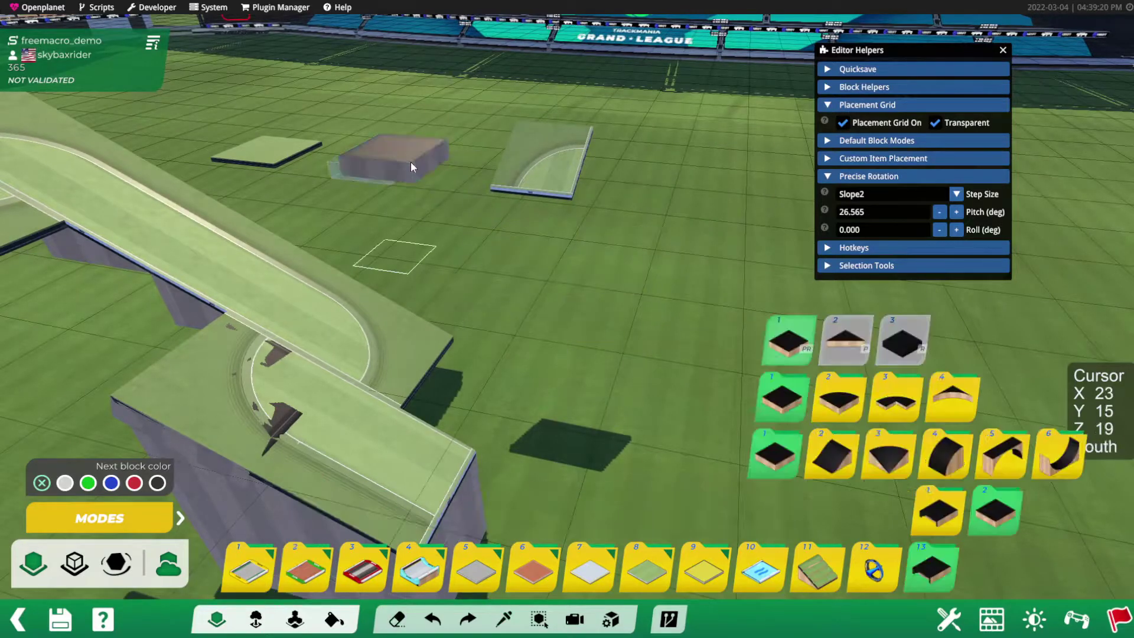
left_click_drag(654, 312, 597, 277, "alt")
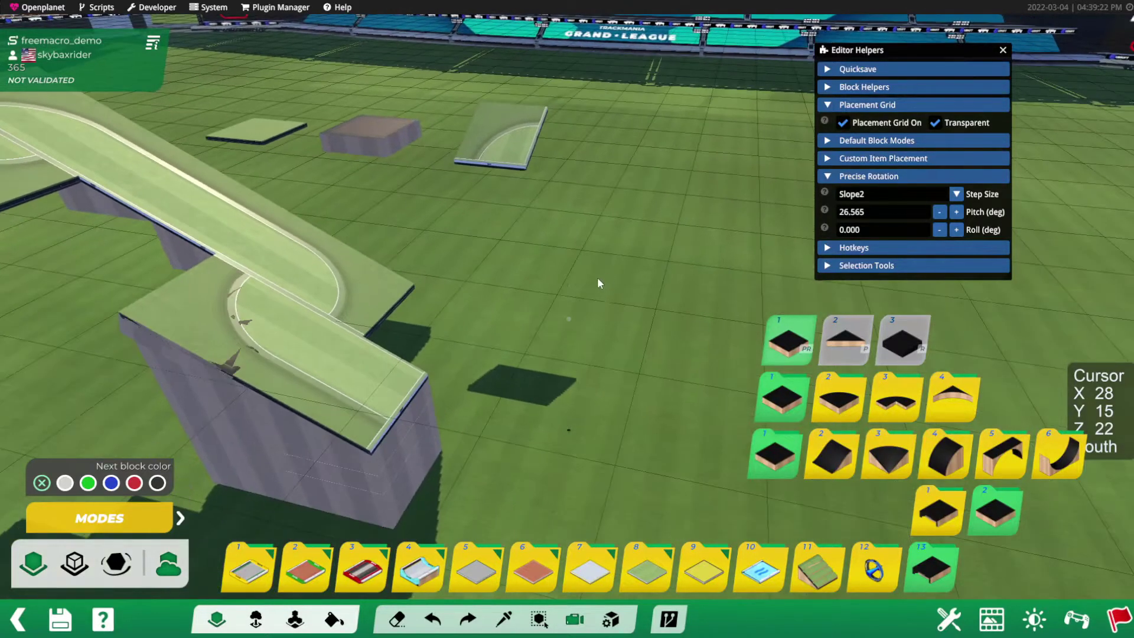
scroll(600, 280, "up", 2)
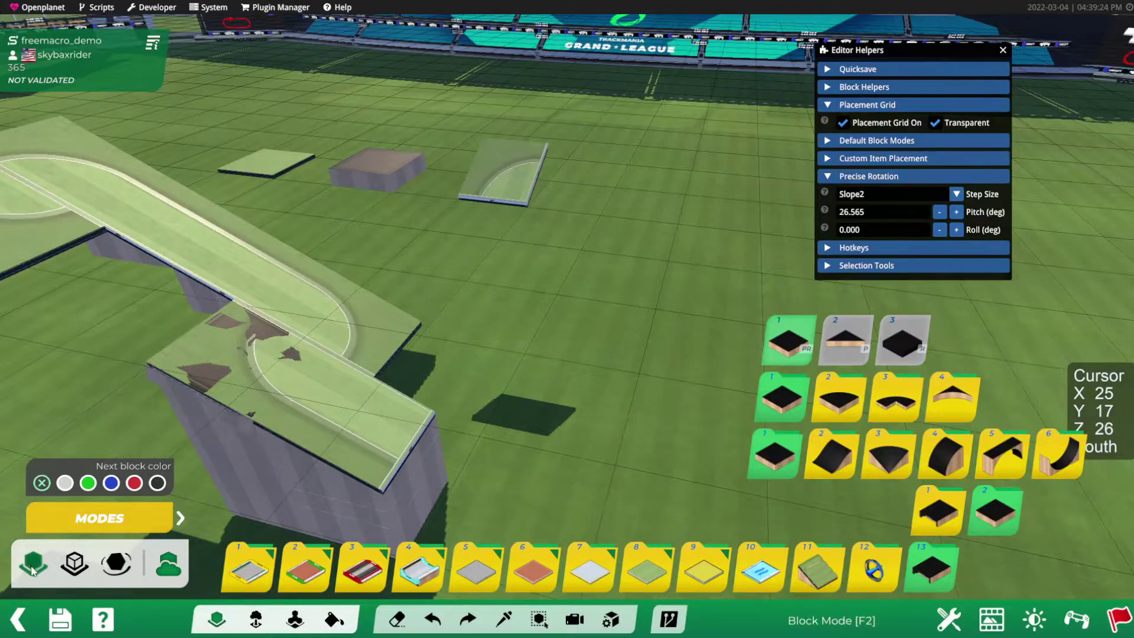
left_click_drag(697, 310, 627, 296, "alt")
scroll(584, 312, "up", 1, "alt")
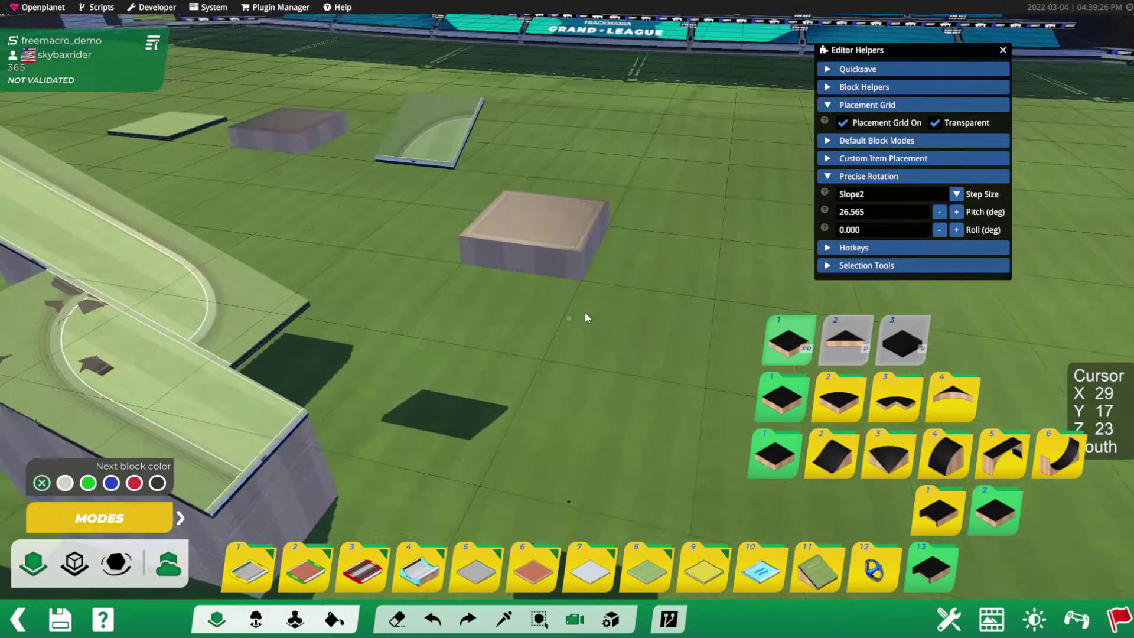
left_click_drag(421, 294, 444, 260, "alt")
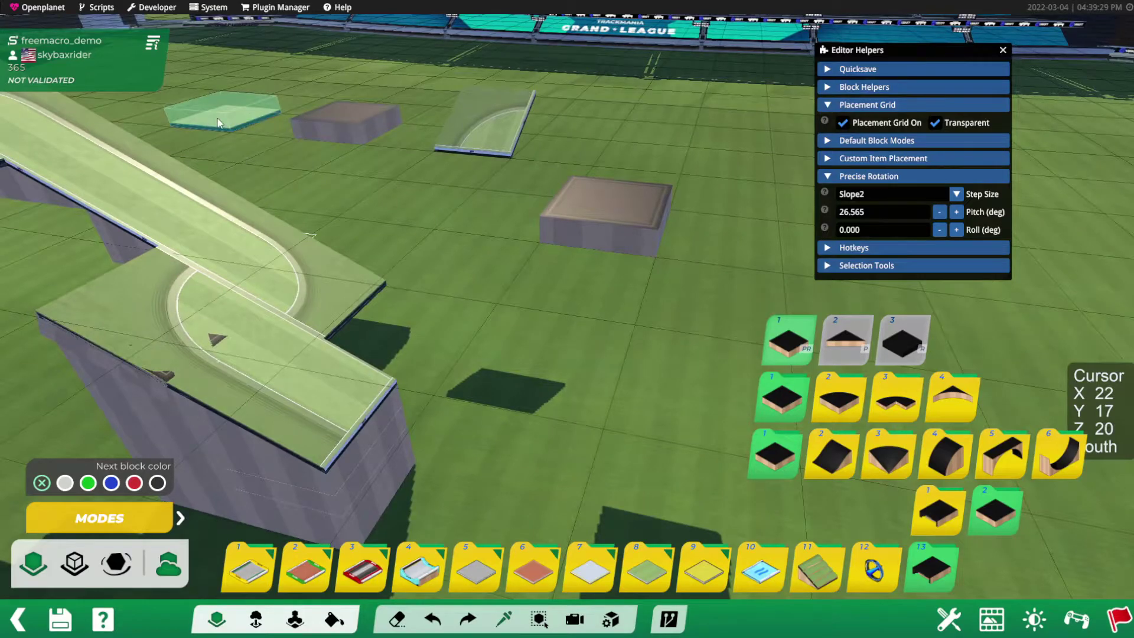
Step: Compare the tilted anchor's wooden side on the ramp, and delete the platform copy from the open area
left_click(218, 122)
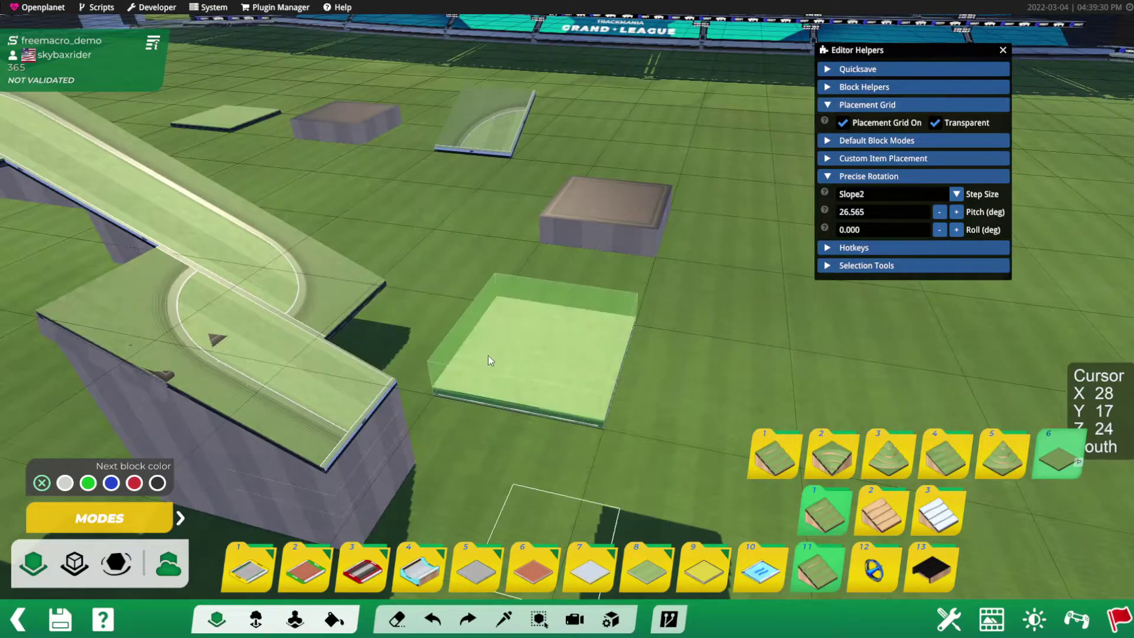
left_click_drag(546, 272, 527, 306, "alt")
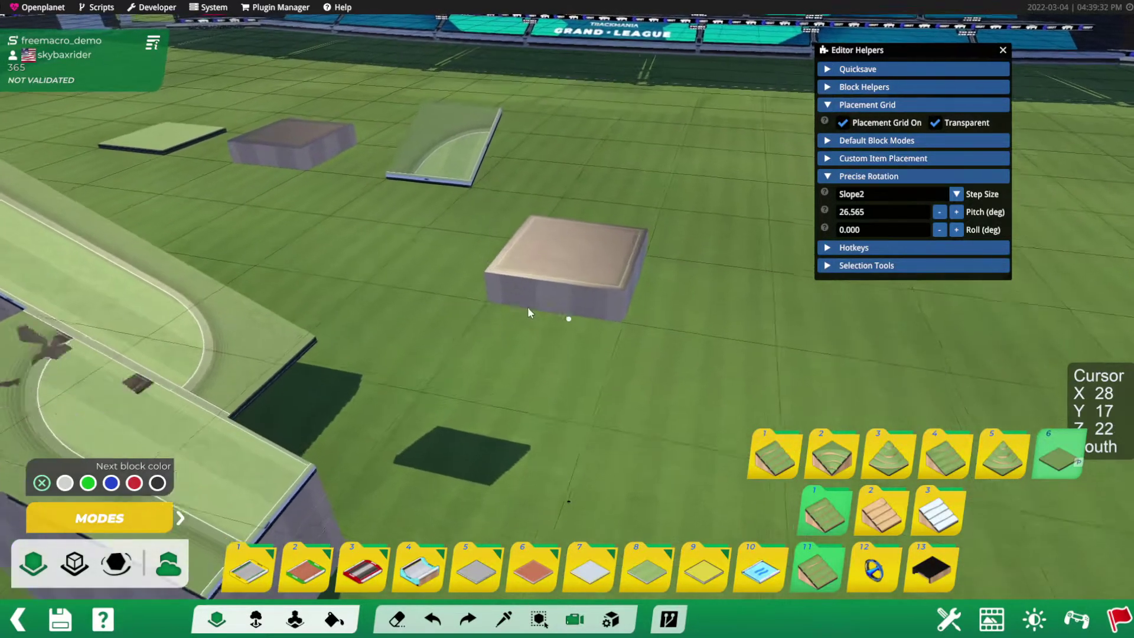
left_click_drag(477, 352, 398, 212, "alt")
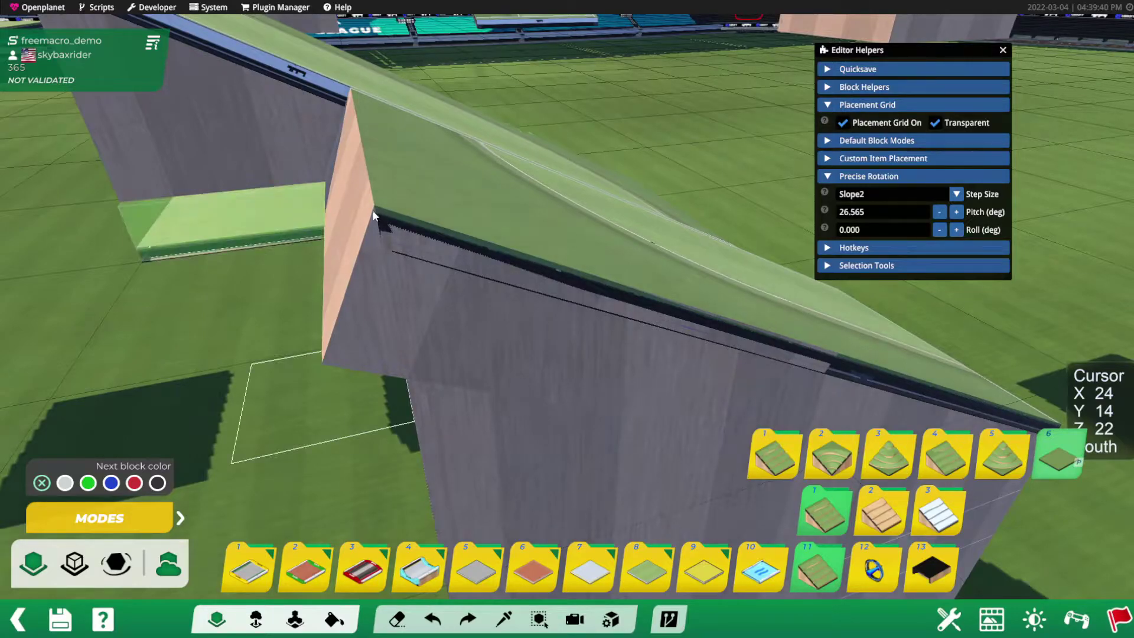
left_click_drag(487, 253, 404, 225, "alt")
scroll(404, 226, "up", 4)
left_click(406, 229)
mouse_move(378, 311)
left_mouse_down("alt")
mouse_move(543, 247)
mouse_move(454, 289)
mouse_move(391, 286)
left_mouse_up("alt")
key("x")
left_click(389, 284)
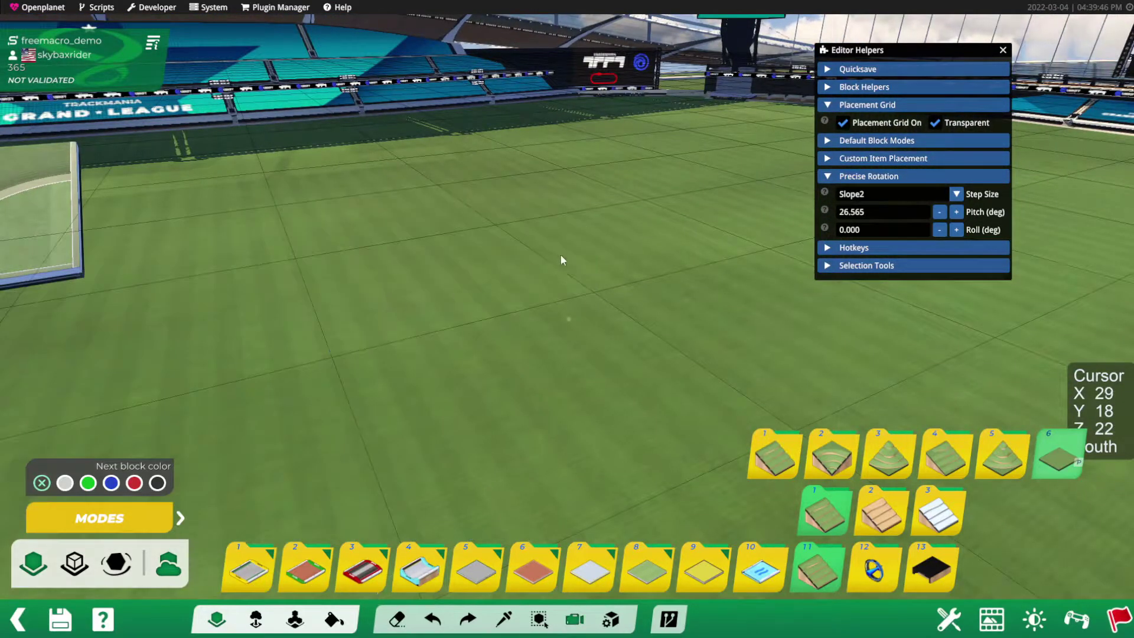
Step: Place a fresh copy of the square platform block in the open area near the spare curved slope tile
right_click_drag(555, 257, 437, 269, "alt")
scroll(437, 268, "down", 1, "alt")
left_click(160, 161, "ctrl")
left_click(495, 247)
right_click_drag(151, 179, 269, 196, "alt")
left_click(101, 137, "ctrl")
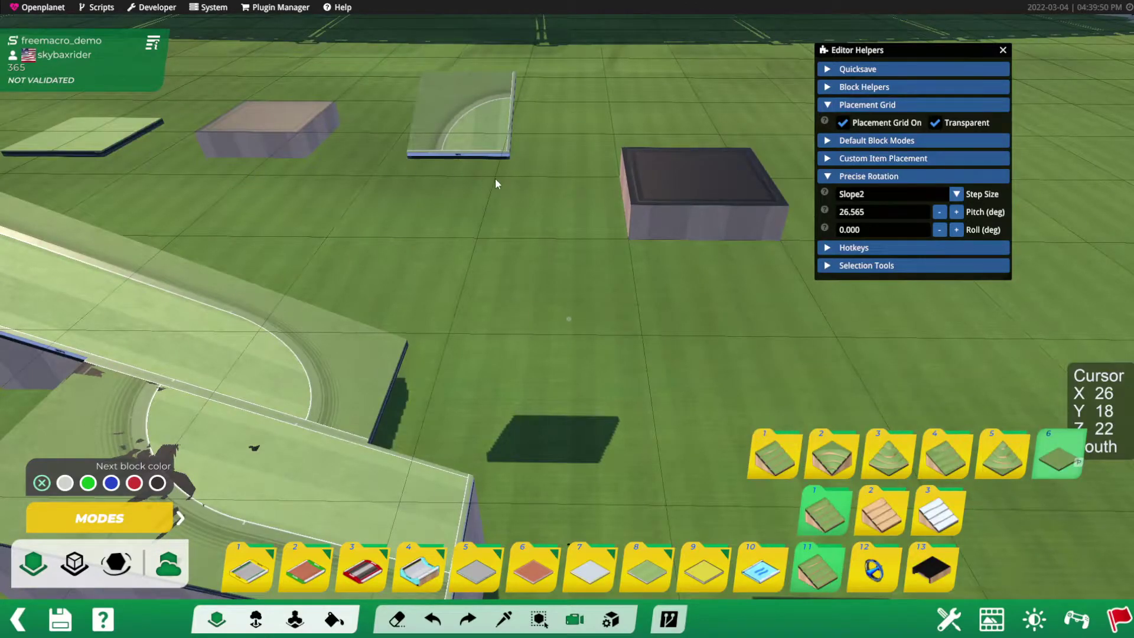
right_click_drag(495, 178, 396, 270, "alt")
left_click_drag(396, 270, 519, 246, "alt")
scroll(530, 267, "up", 1, "alt")
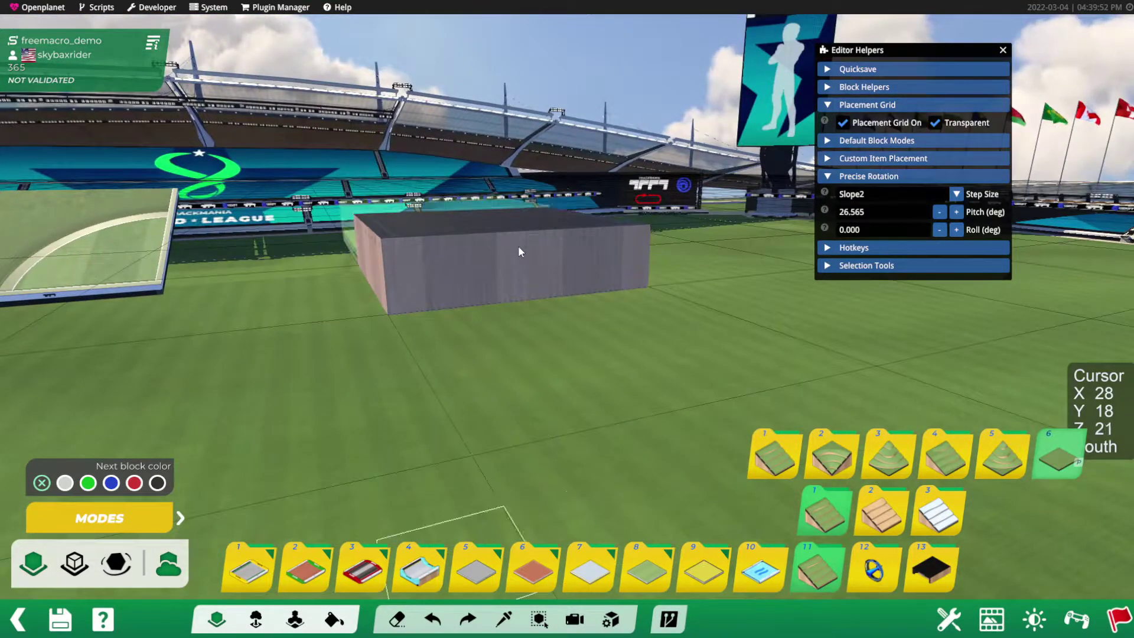
Step: Place the thin grass block in free mode, facing West with pitch 0, flush on the platform's top at X 28, Y 18, Z 23
left_click(117, 564)
right_click(503, 306)
scroll(404, 331, "up", 8)
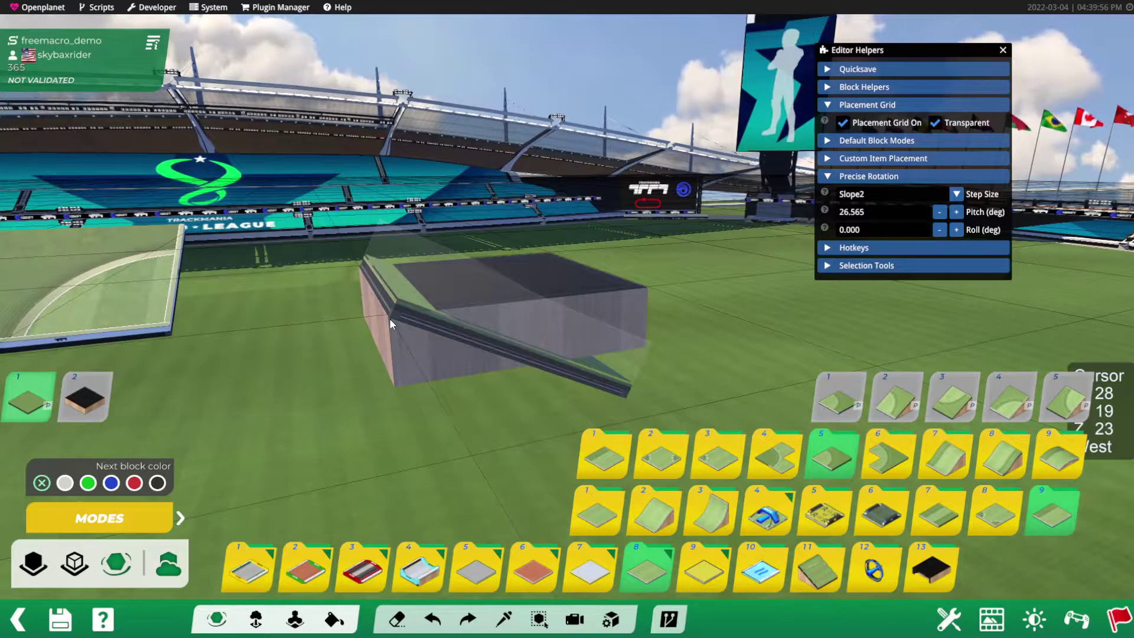
double_click(872, 211)
type("0")
key("Return")
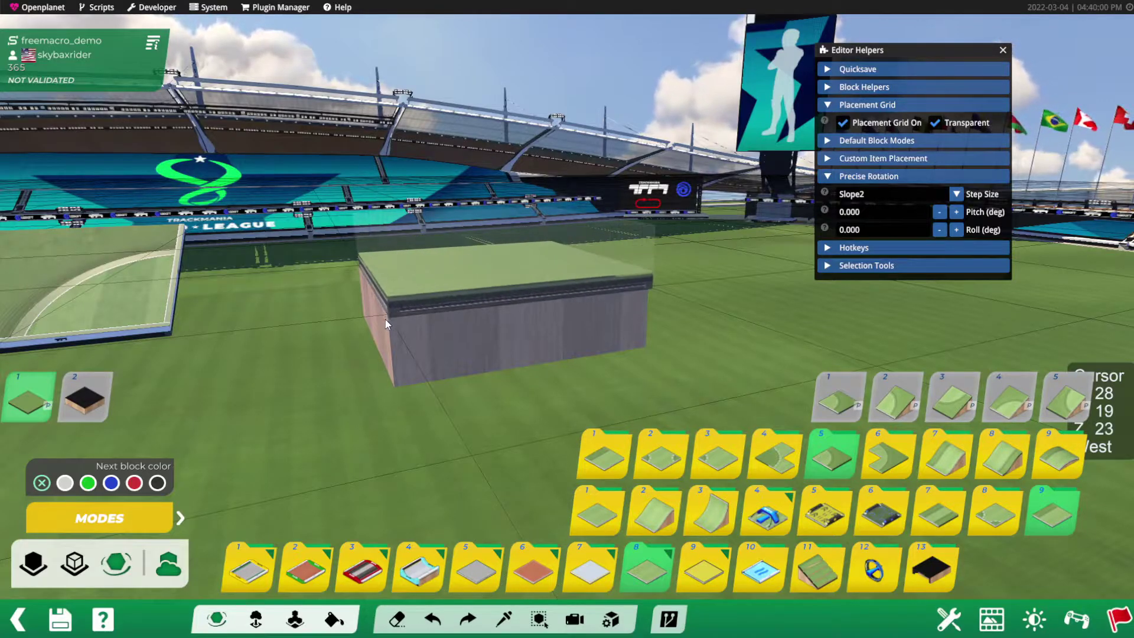
scroll(386, 318, "down", 2)
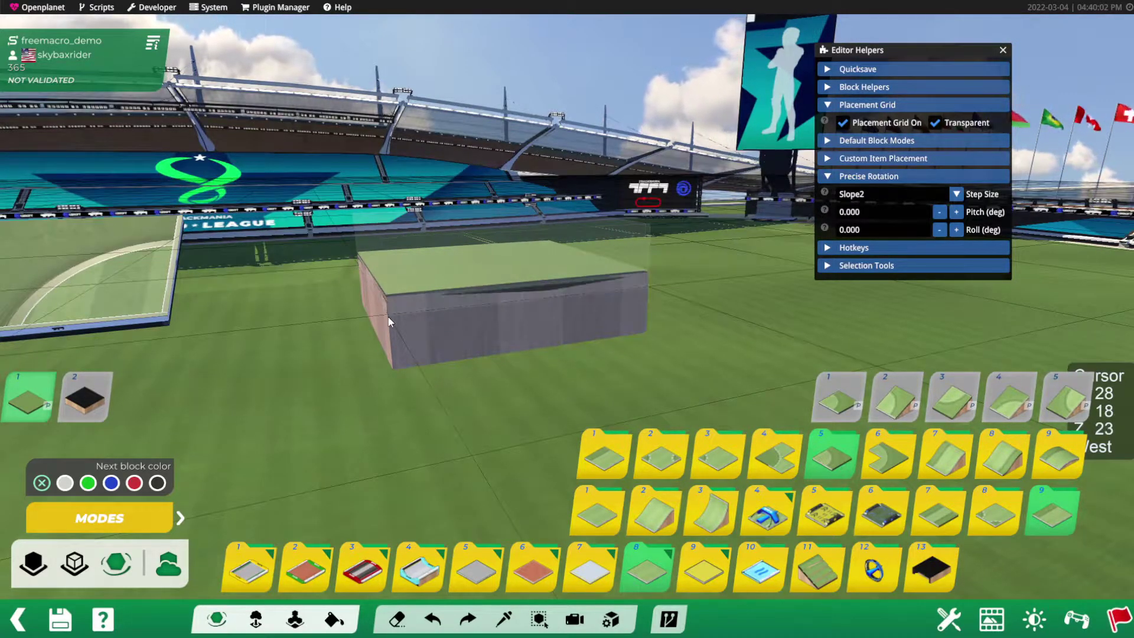
mouse_move(387, 319)
right_mouse_down()
mouse_move(465, 306)
mouse_move(652, 323)
mouse_move(707, 302)
mouse_move(423, 333)
mouse_move(321, 324)
mouse_move(483, 324)
mouse_move(488, 300)
mouse_move(654, 285)
mouse_move(627, 303)
mouse_move(388, 319)
right_mouse_up()
left_click(37, 564)
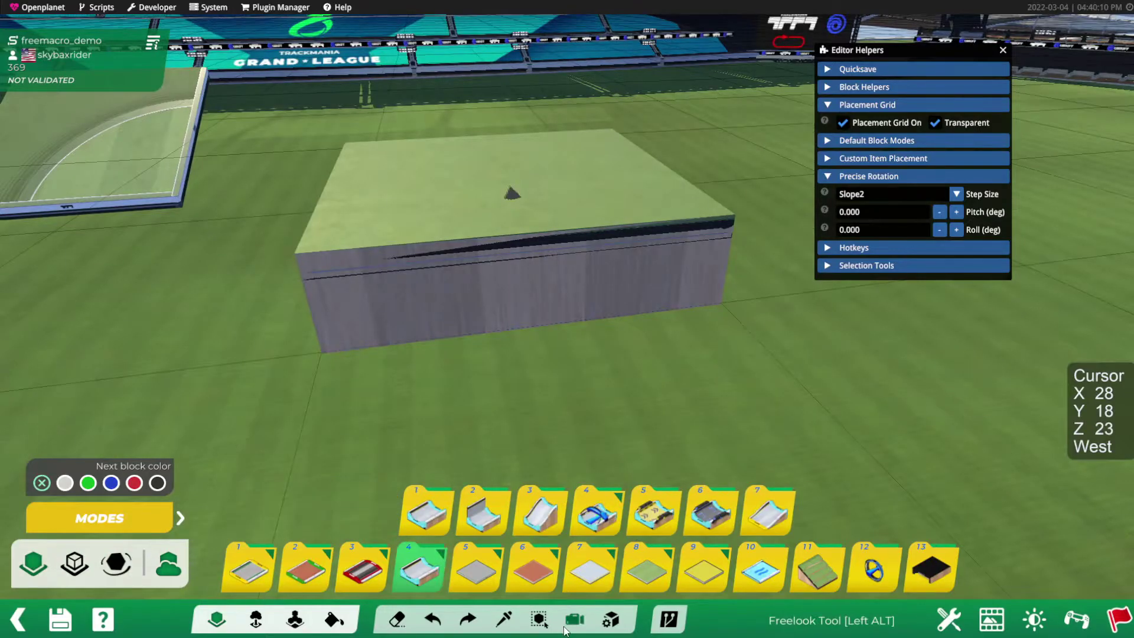
Step: Select the platform together with the grass block on top of it using the copy selection tool
left_click(539, 619)
left_click(453, 247)
right_click_drag(456, 252, 502, 276, "alt")
scroll(491, 282, "up", 1)
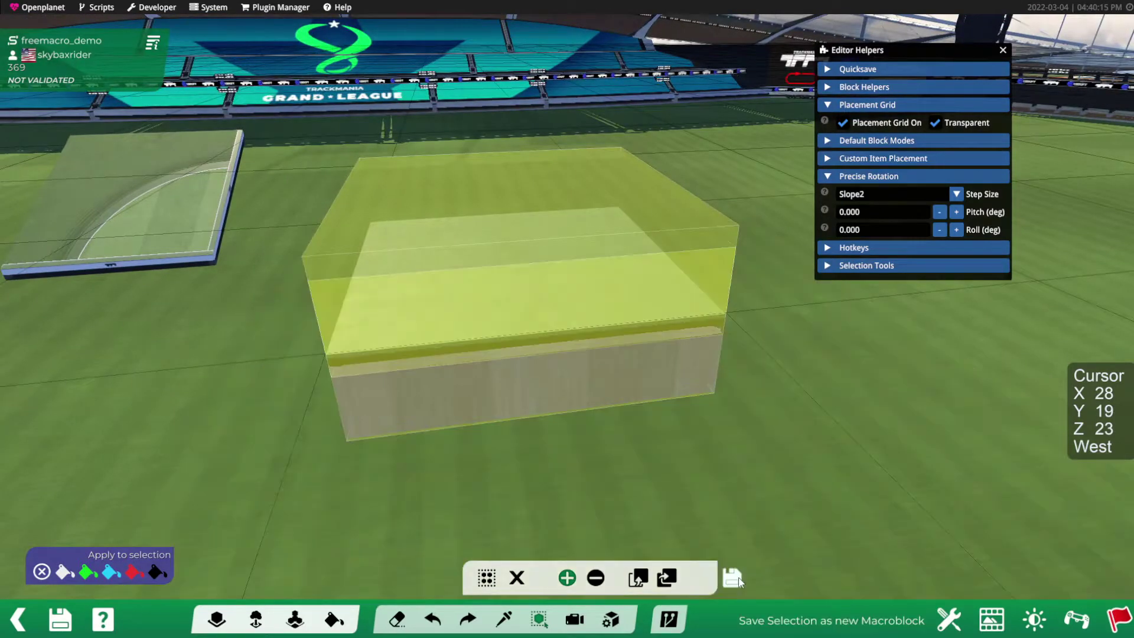
Step: Save the selection as a macroblock in Folder05, overwriting TempAnchor02.Macroblock.Gbx, and clear the selection
left_click(732, 578)
left_click(59, 112)
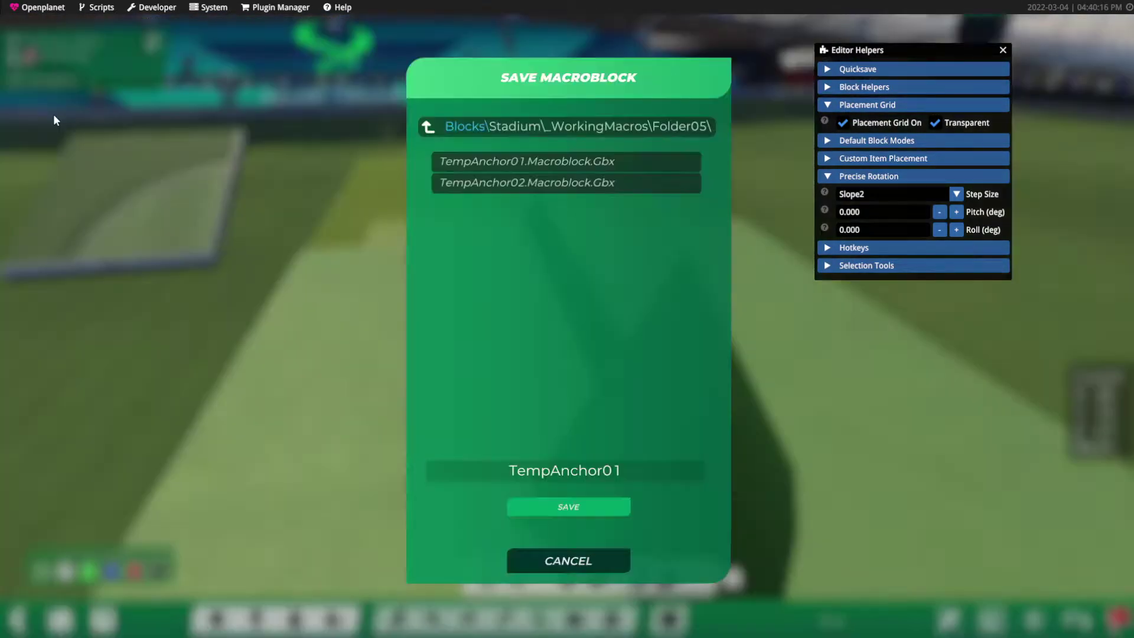
left_click(449, 183)
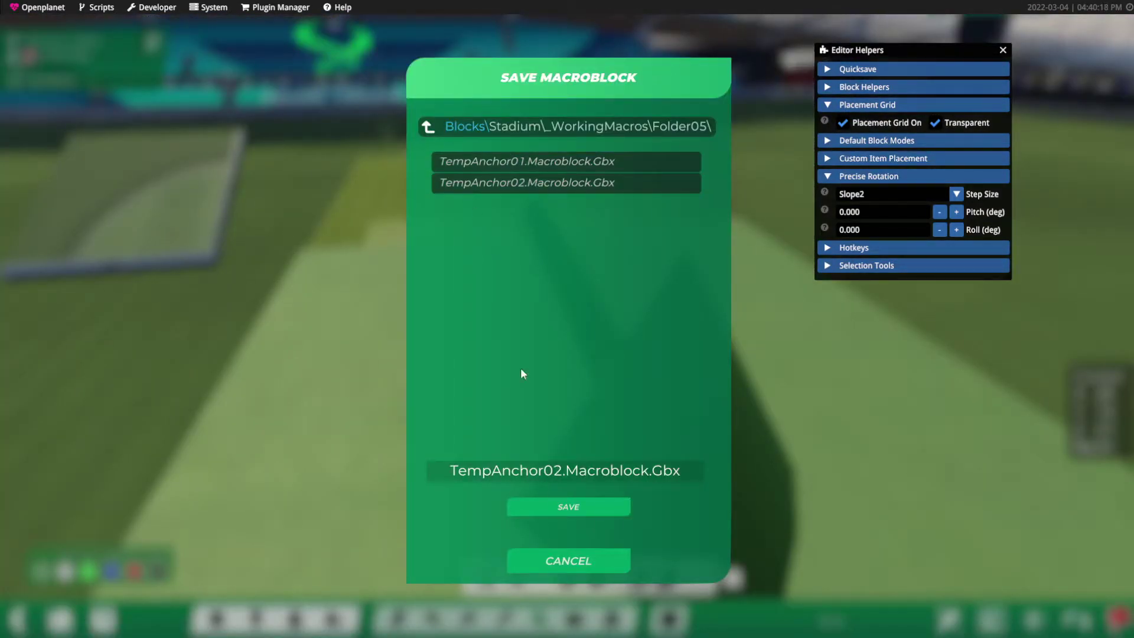
left_click(565, 510)
left_click(500, 337)
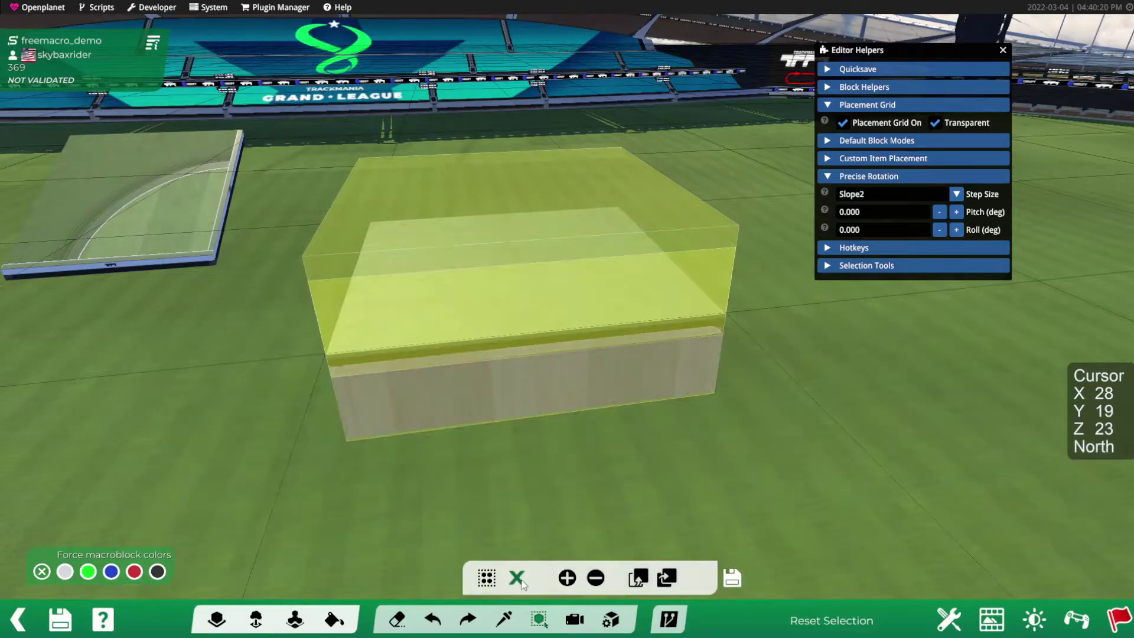
left_click(517, 578)
Step: Place the TempAnchor02 macroblock from Folder05 in free mode, facing East at X 24, Y 16, Z 24, snapped to the tilted anchor on the ramp
left_click_drag(455, 342, 462, 249, "alt")
right_click_drag(569, 235, 610, 252, "alt")
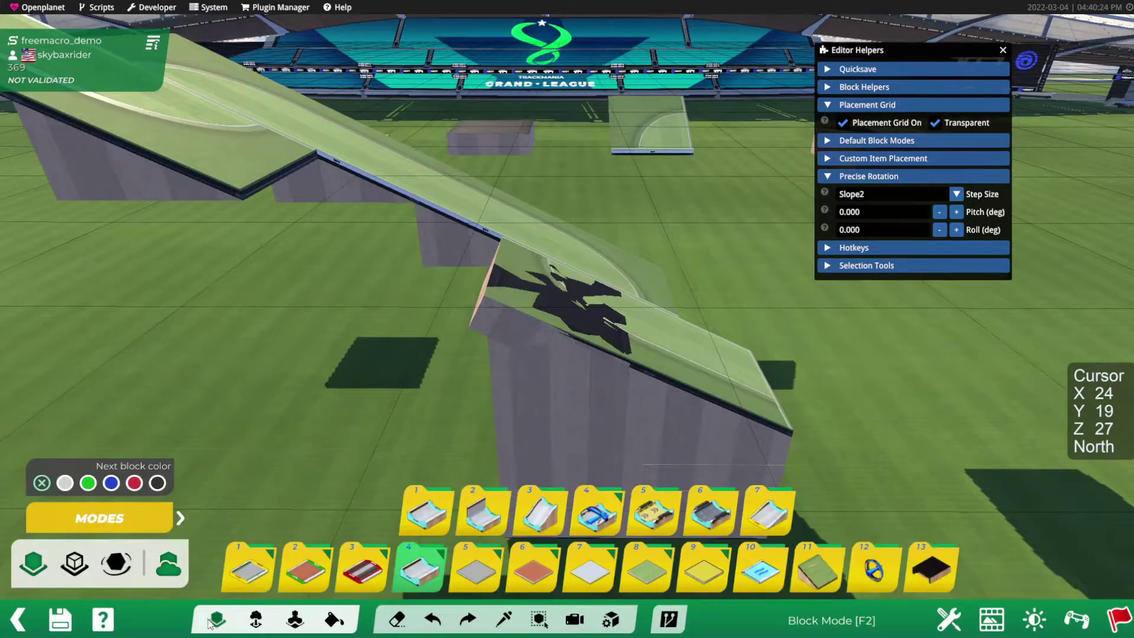
left_click(257, 616)
left_click(290, 621)
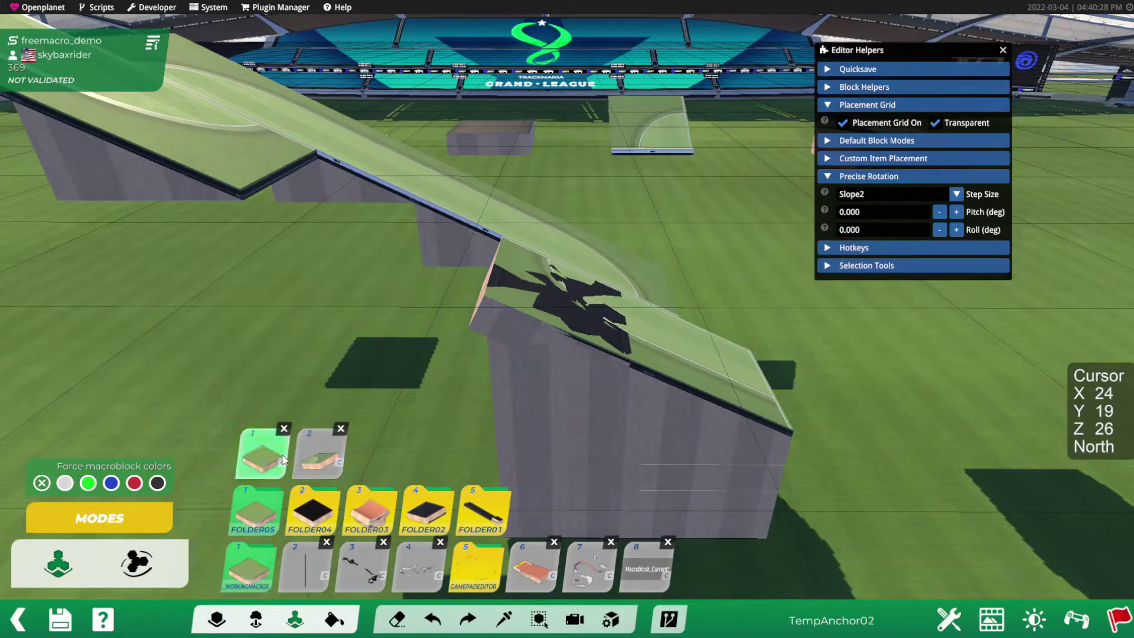
left_click(282, 456)
scroll(444, 208, "down", 3)
scroll(444, 208, "up", 1)
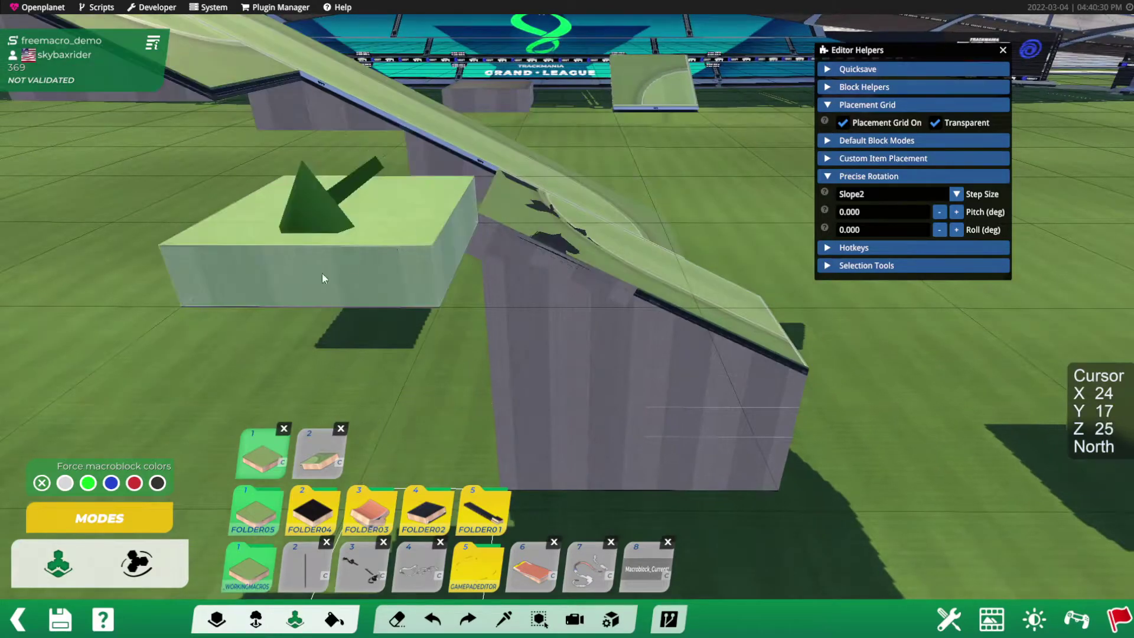
left_click(142, 568)
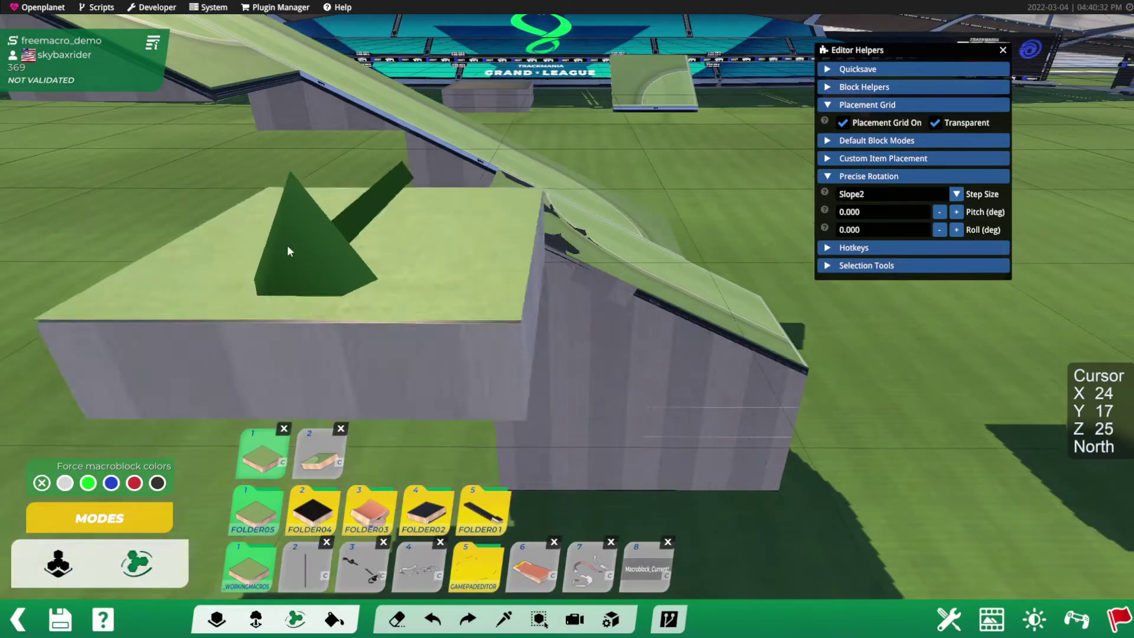
scroll(453, 158, "down", 1)
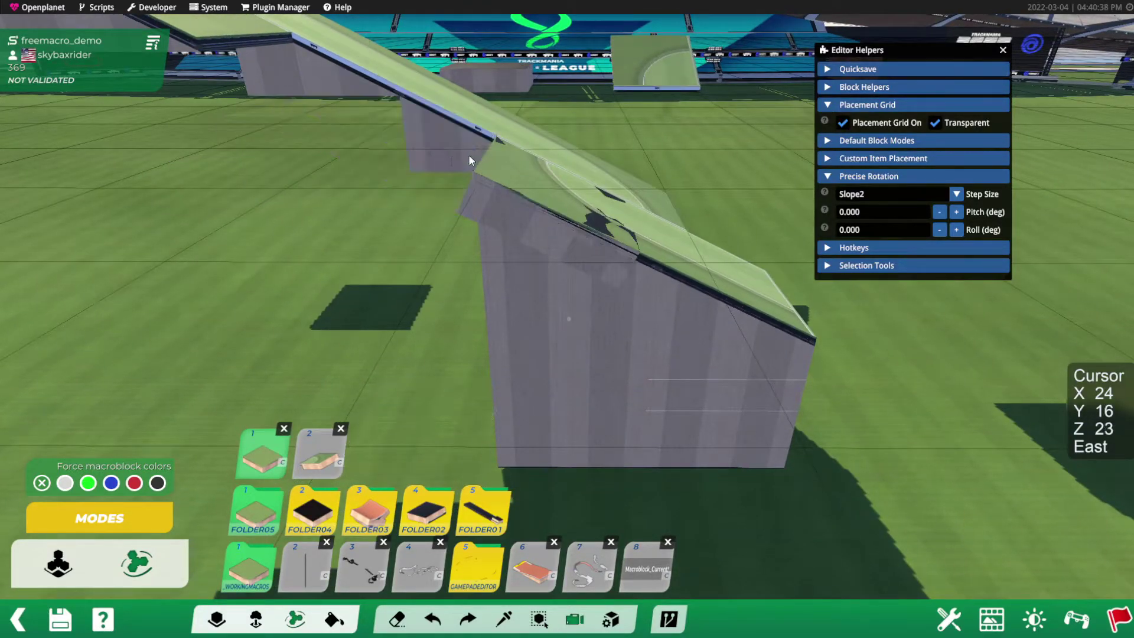
scroll(473, 155, "up", 1)
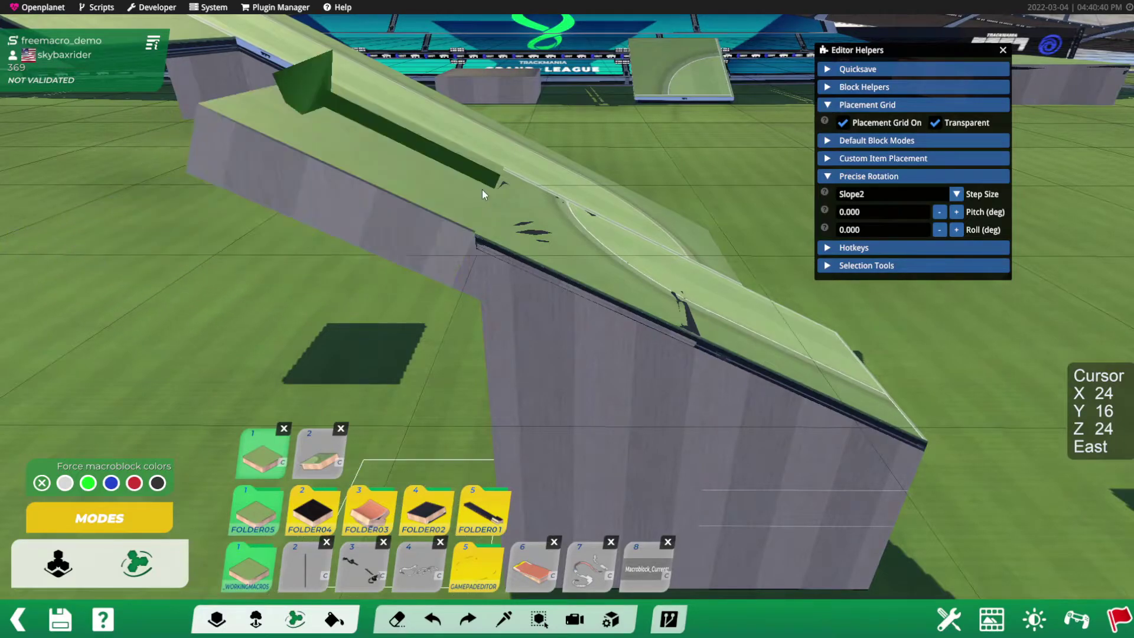
left_click(483, 188)
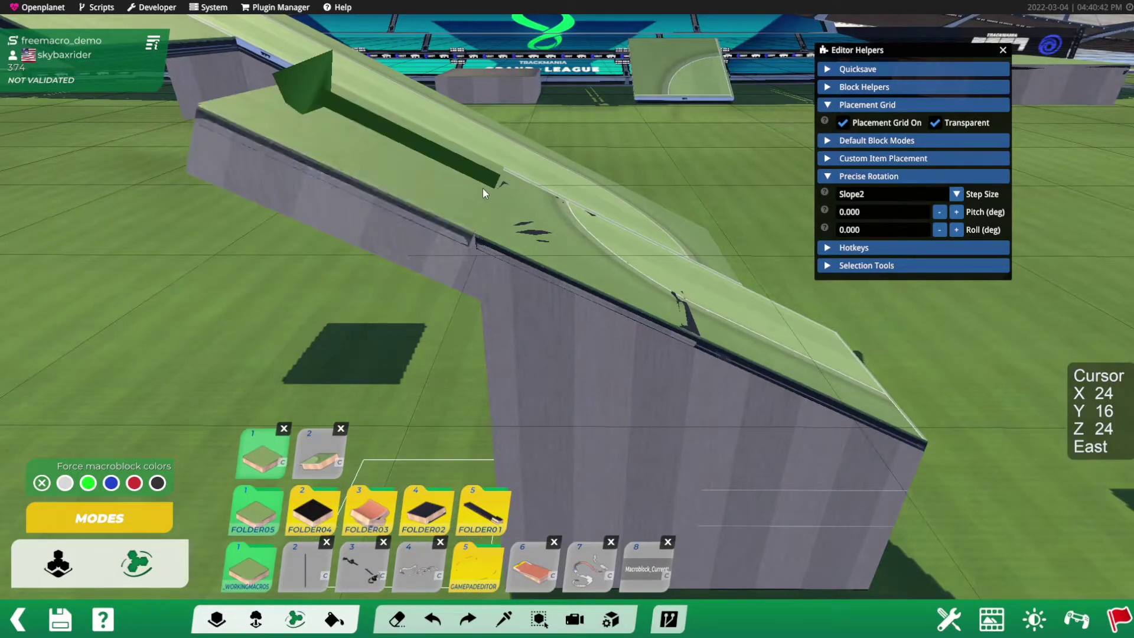
Step: Place a second TempAnchor02 macroblock, facing East at X 23, Y 18, Z 24, directly up the slope from the first one
left_click_drag(399, 210, 410, 224, "alt")
right_click_drag(410, 225, 457, 281, "alt")
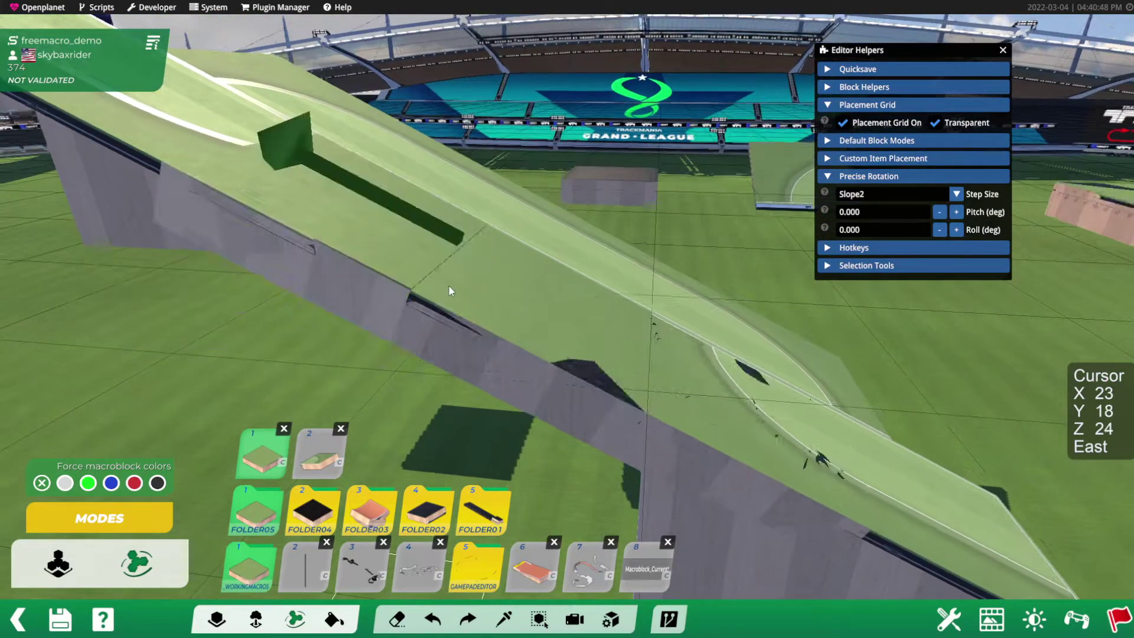
left_click(456, 289)
scroll(462, 289, "down", 1, "alt")
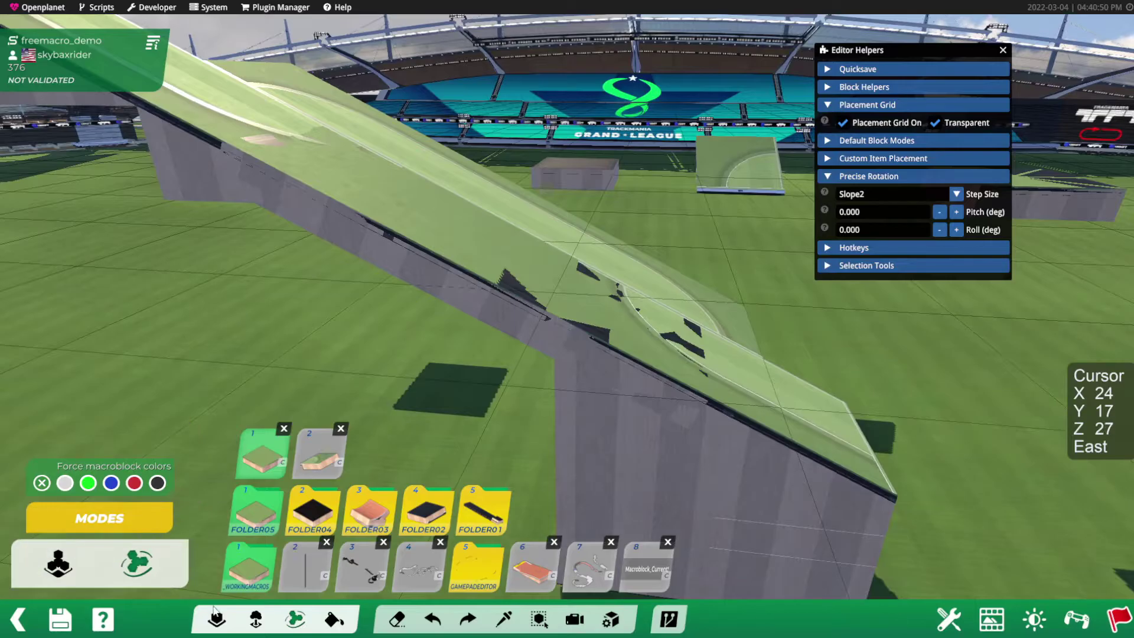
Step: Delete the leftover platform anchor blocks beneath the tilted grass surface
left_click(216, 619)
right_click_drag(235, 310, 488, 302, "alt")
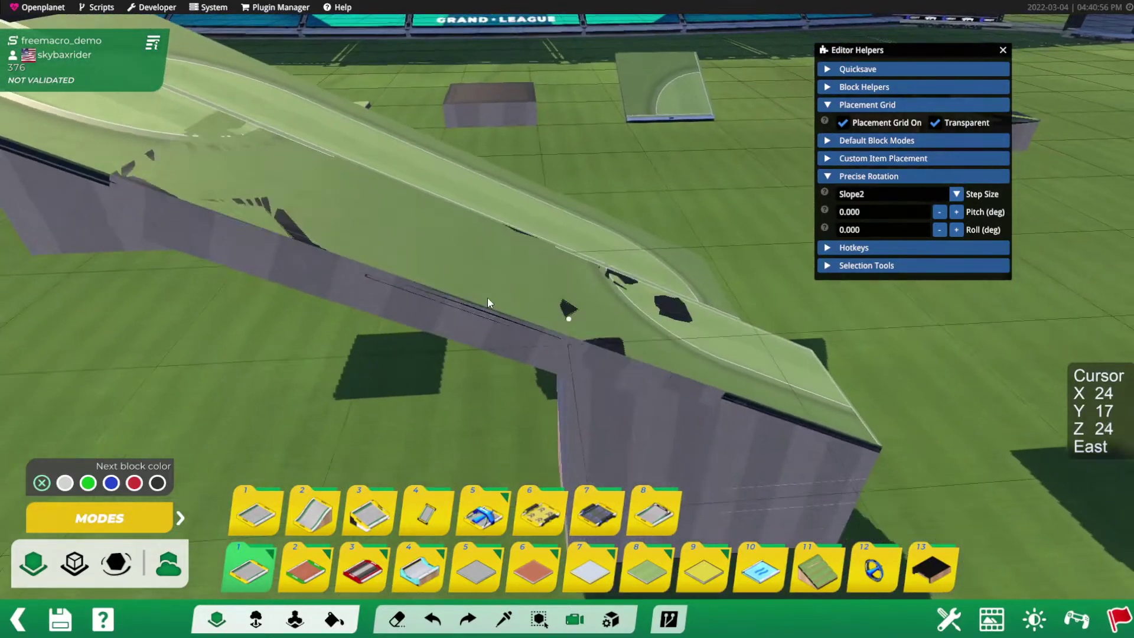
key("x")
left_click(262, 261)
left_click(388, 297)
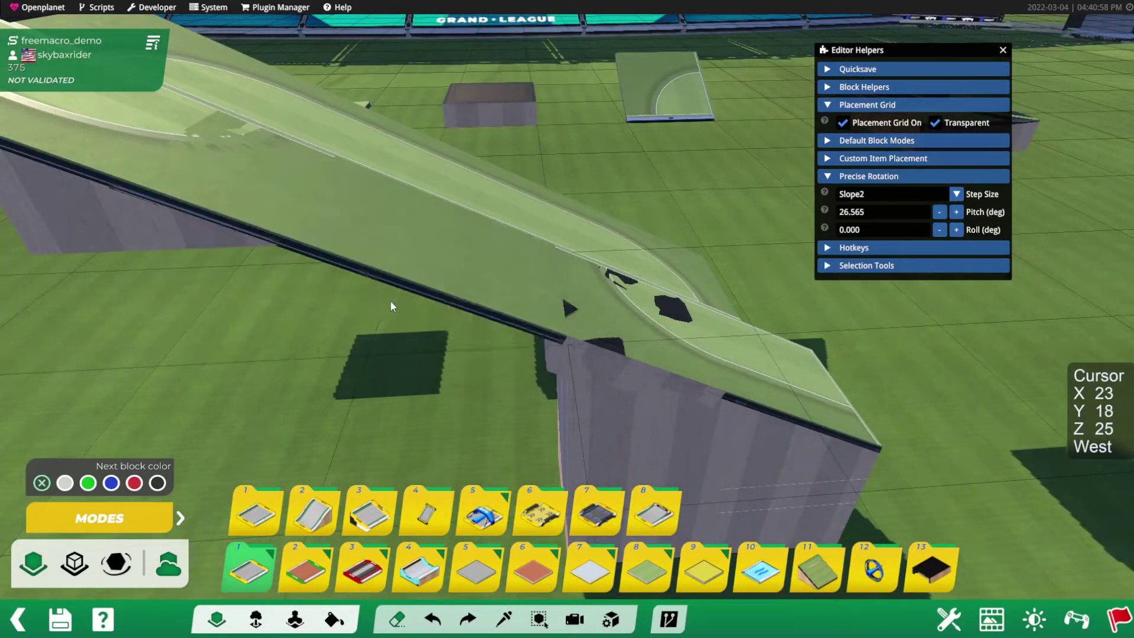
left_click(552, 356)
mouse_move(552, 359)
right_mouse_down("alt")
mouse_move(629, 310)
mouse_move(365, 289)
mouse_move(341, 299)
mouse_move(561, 316)
mouse_move(642, 346)
right_mouse_up("alt")
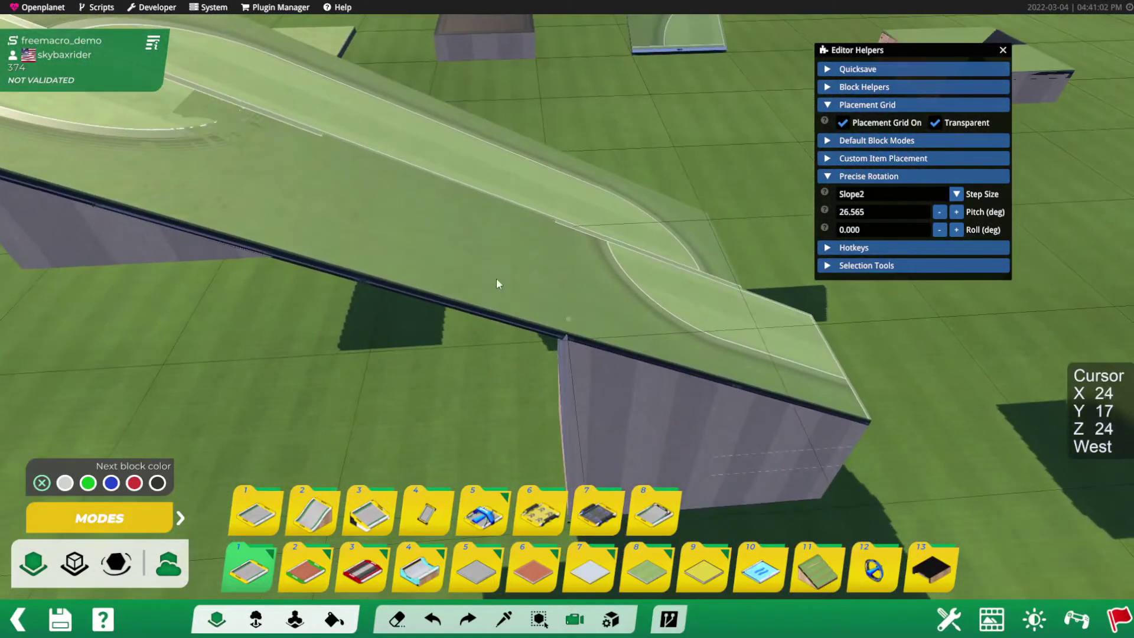
Step: Test drive the car from the upper grass ramp over the newly placed sloped blocks and return to the editor
right_click_drag(521, 293, 387, 270, "alt")
right_click_drag(334, 230, 358, 255, "alt")
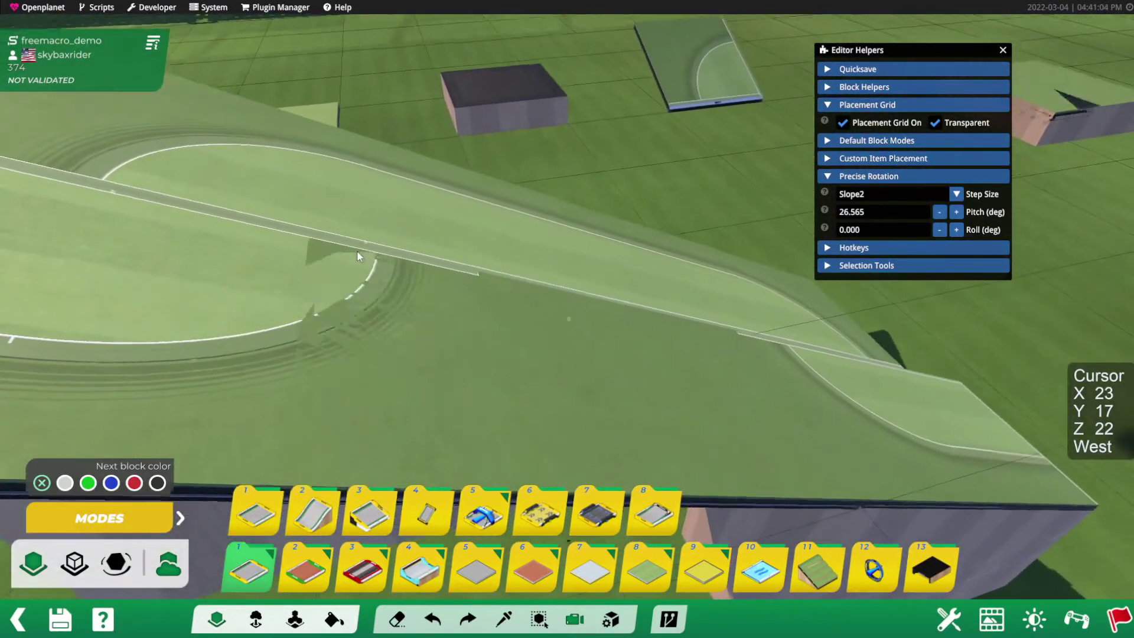
right_click_drag(374, 322, 398, 306, "alt")
key("Return")
left_click(392, 307)
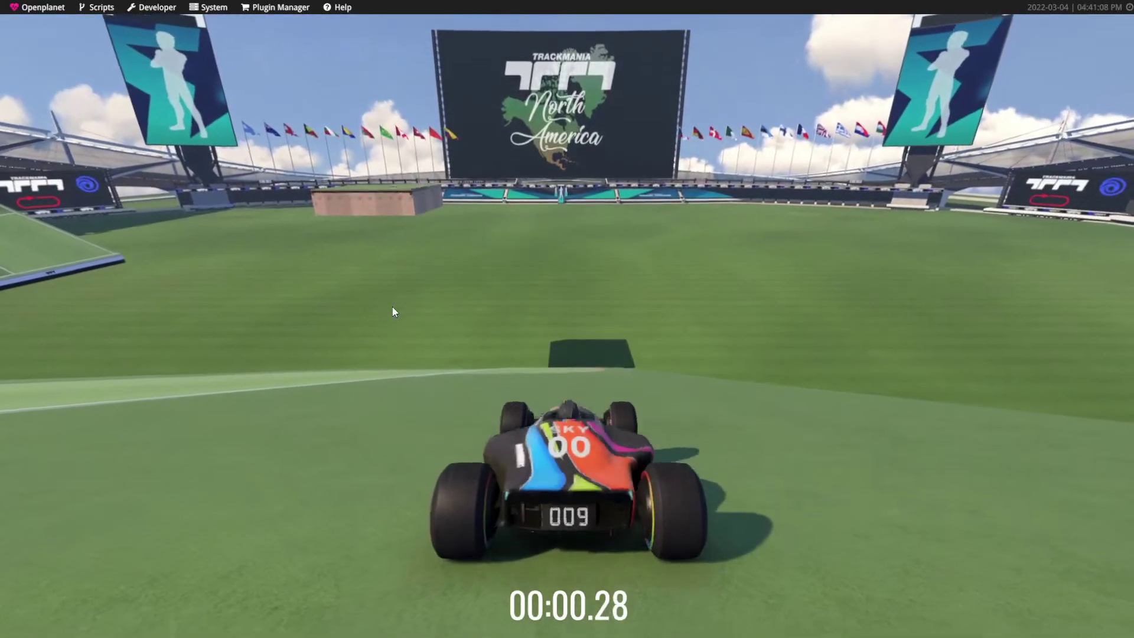
key("Left")
key("Left")
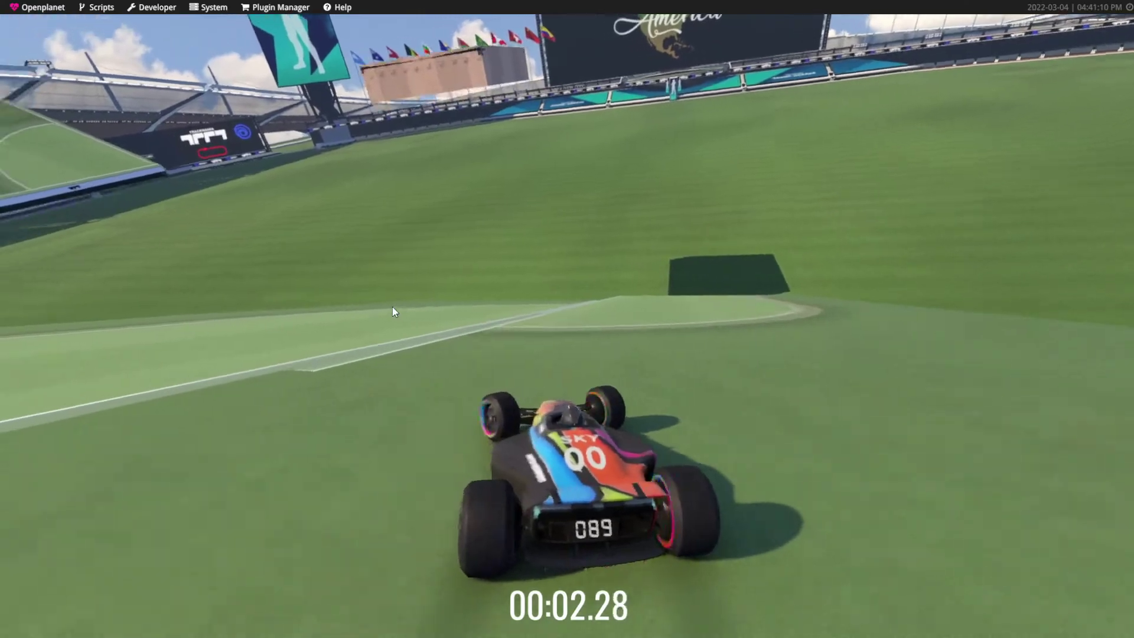
key("Left")
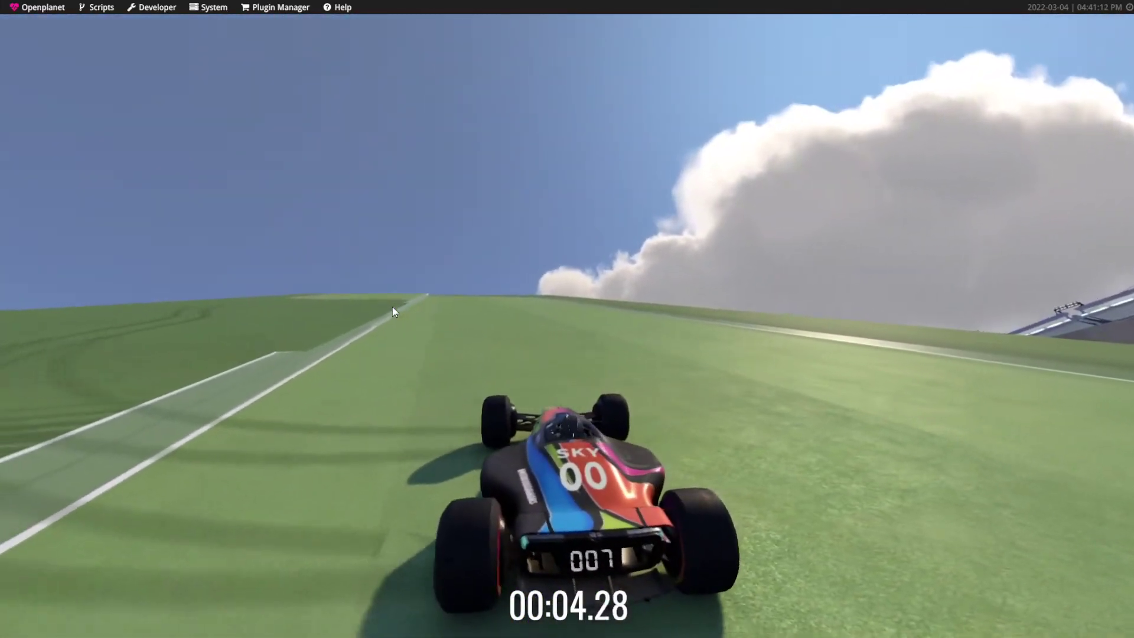
key("Right")
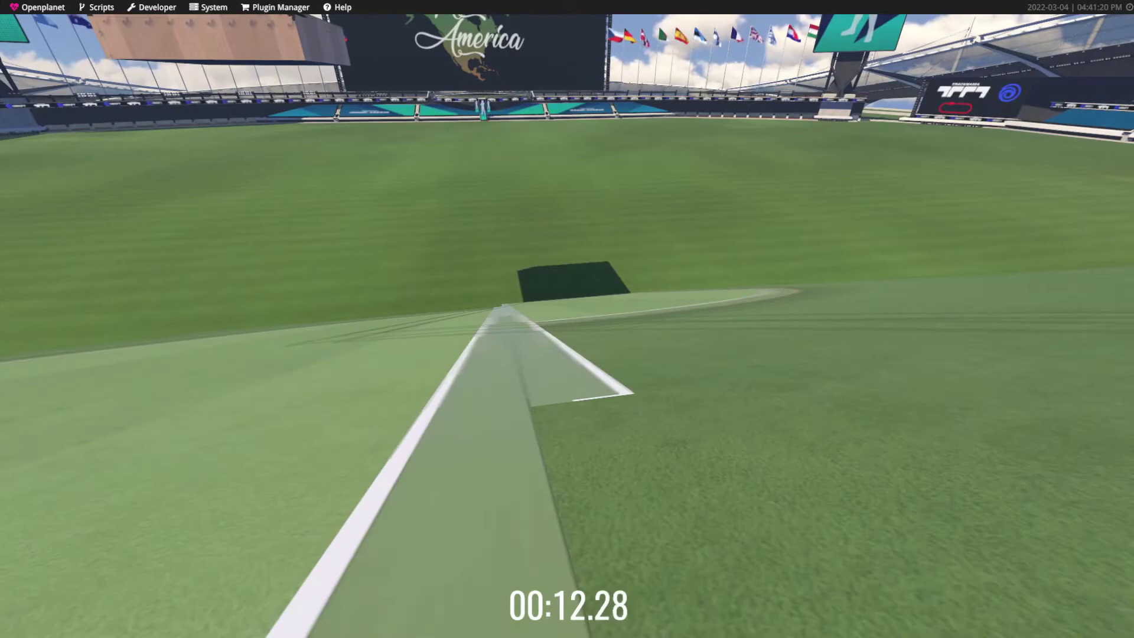
key("Escape")
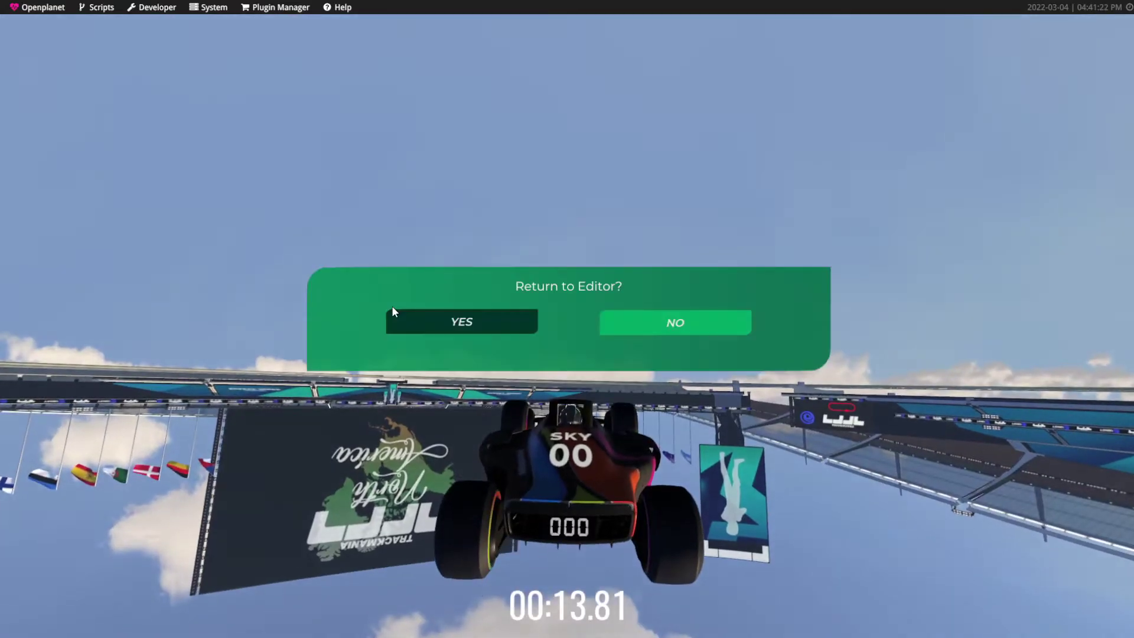
left_click(392, 308)
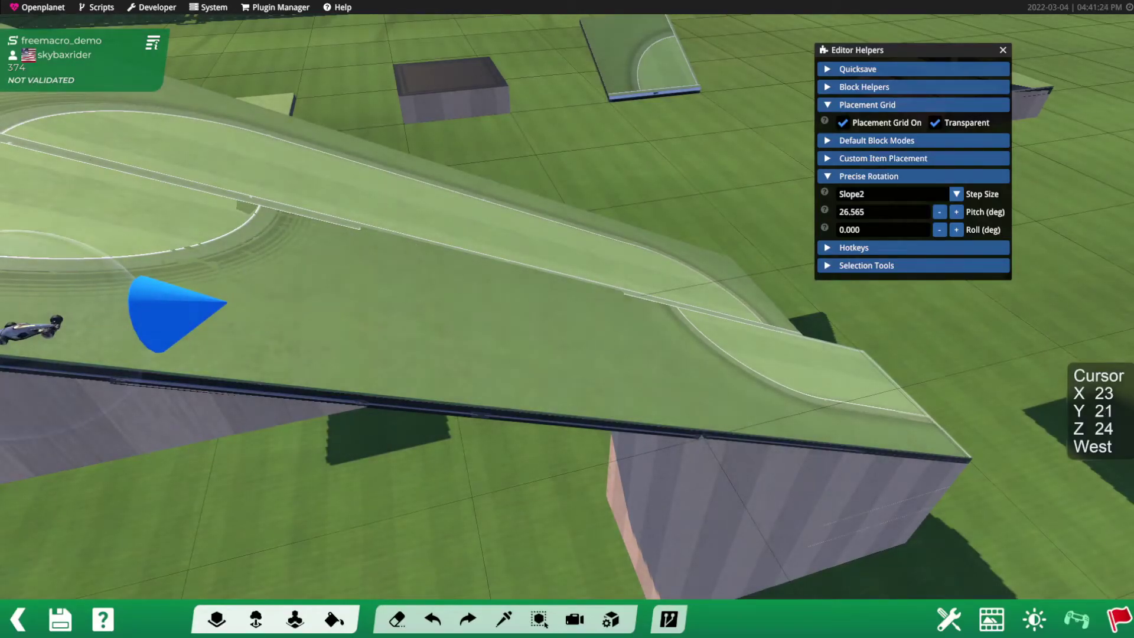
Step: Delete the freestanding grass-topped anchor platform beside the ramp at X 28, Y 18, Z 23
key("F2")
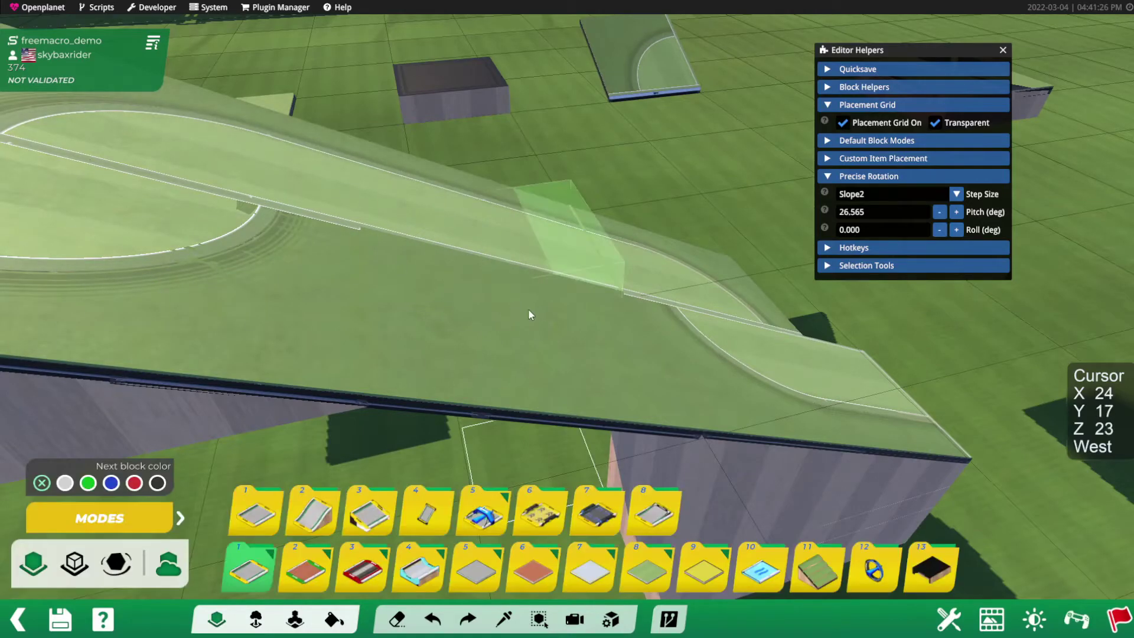
left_click_drag(668, 304, 569, 273, "alt")
right_click_drag(569, 273, 577, 233, "alt")
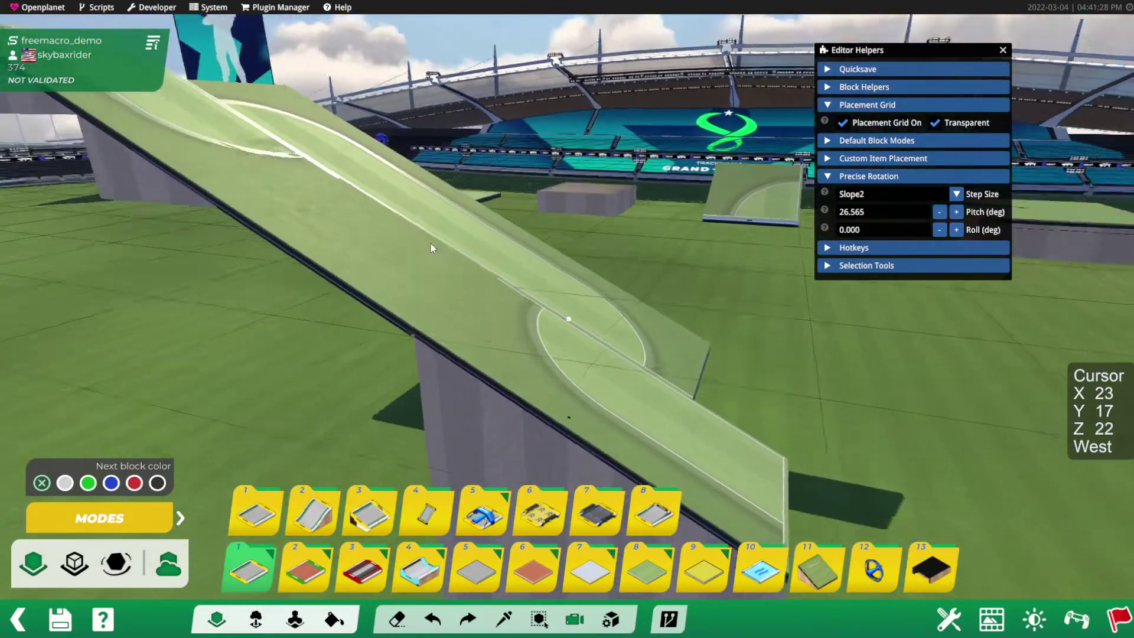
left_click_drag(578, 236, 450, 249, "alt")
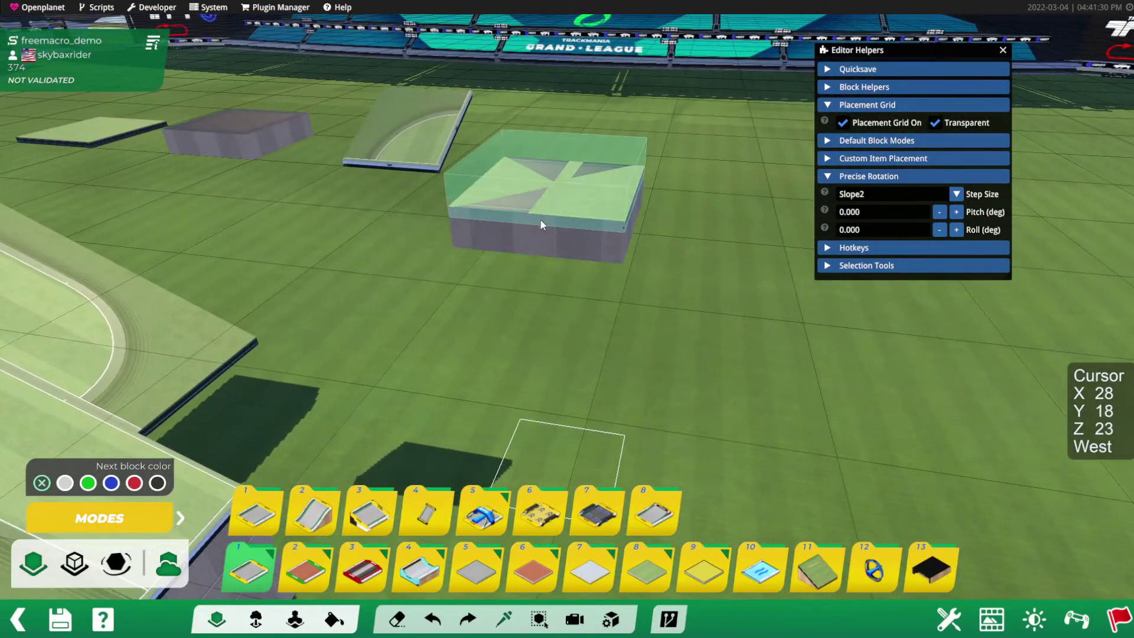
left_click(539, 213, "ctrl")
right_click(547, 245)
Step: Copy the plain dark-topped platform block and position it beside the ramp at X 27, Y 17, Z 22, facing South
left_click(257, 149, "ctrl")
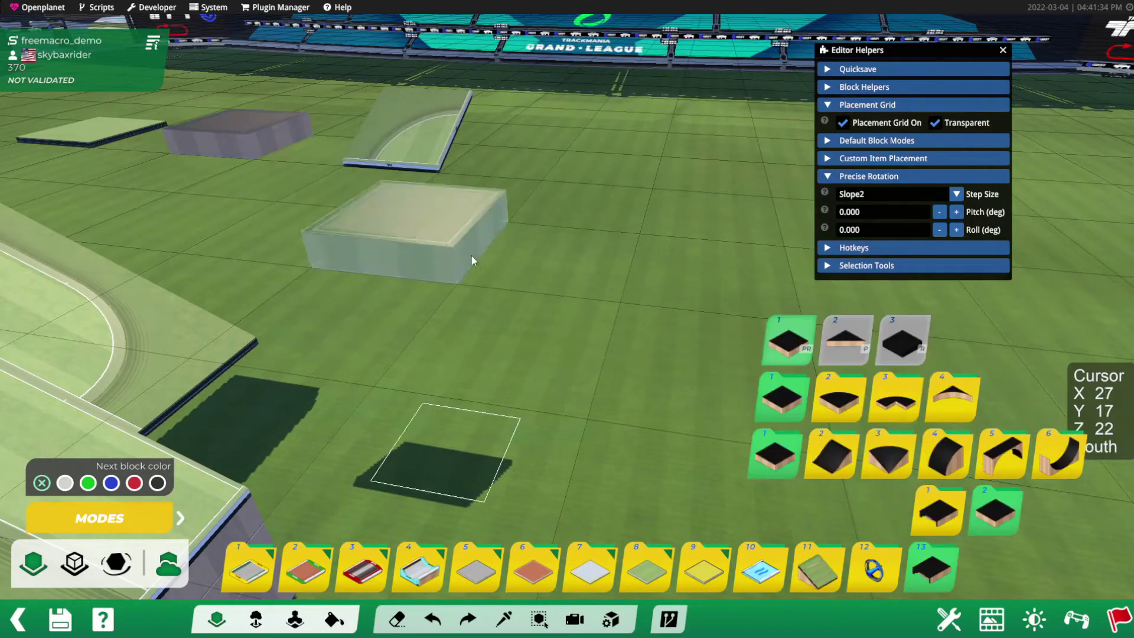
left_click(536, 278)
mouse_move(537, 272)
right_mouse_down("alt")
mouse_move(604, 245)
mouse_move(522, 239)
mouse_move(619, 258)
mouse_move(441, 222)
mouse_move(504, 205)
mouse_move(475, 232)
right_mouse_up("alt")
key("x")
left_click(561, 244)
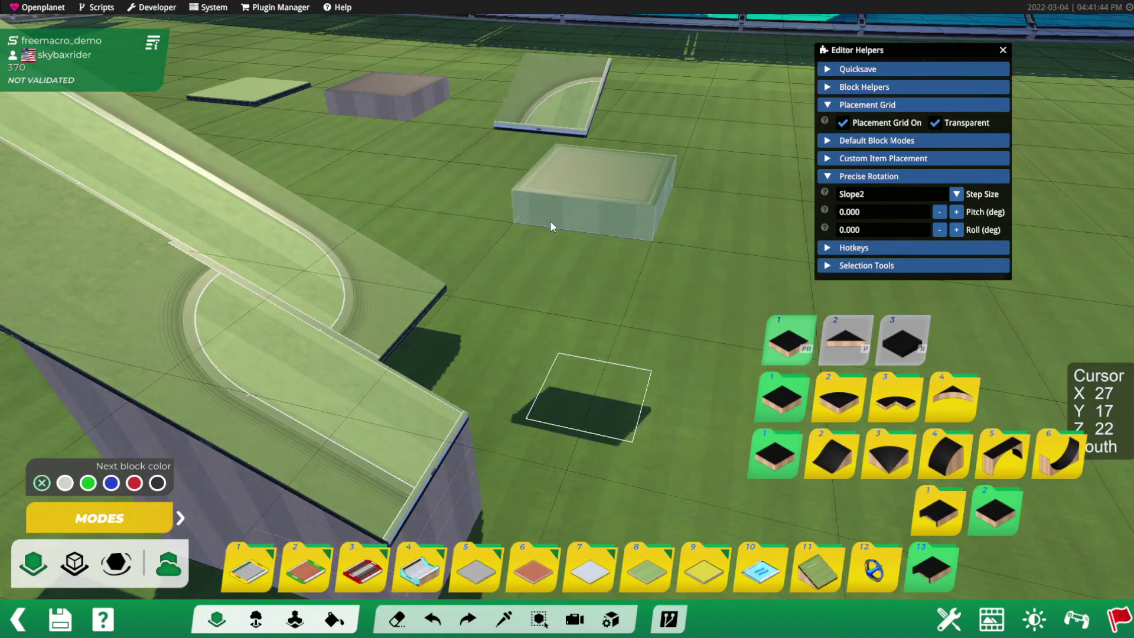
right_click_drag(515, 254, 560, 236, "alt")
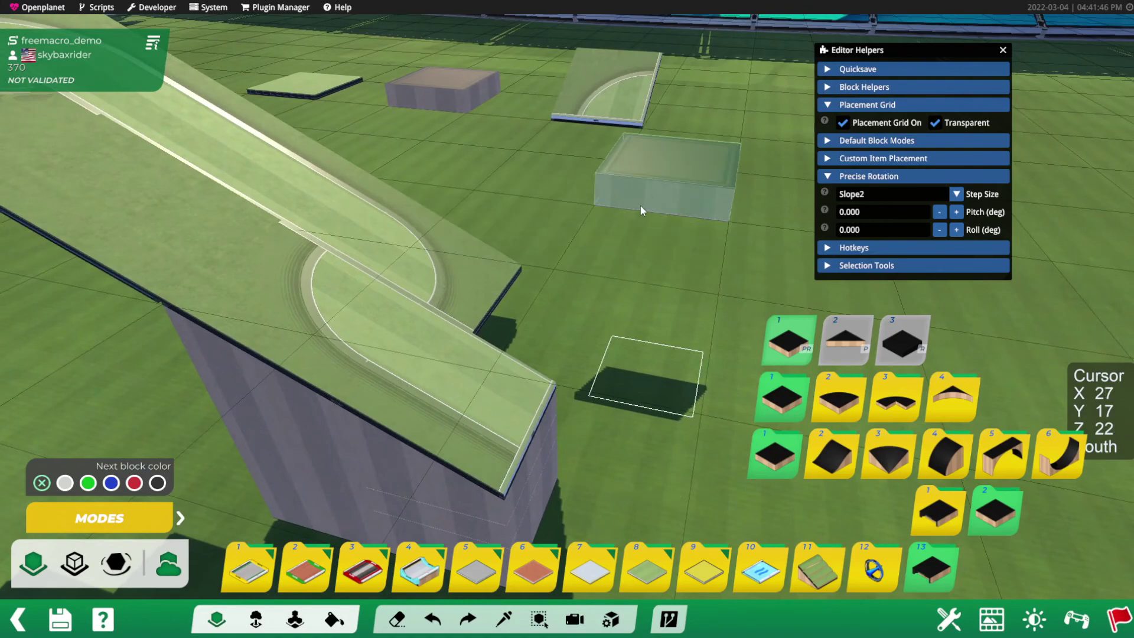